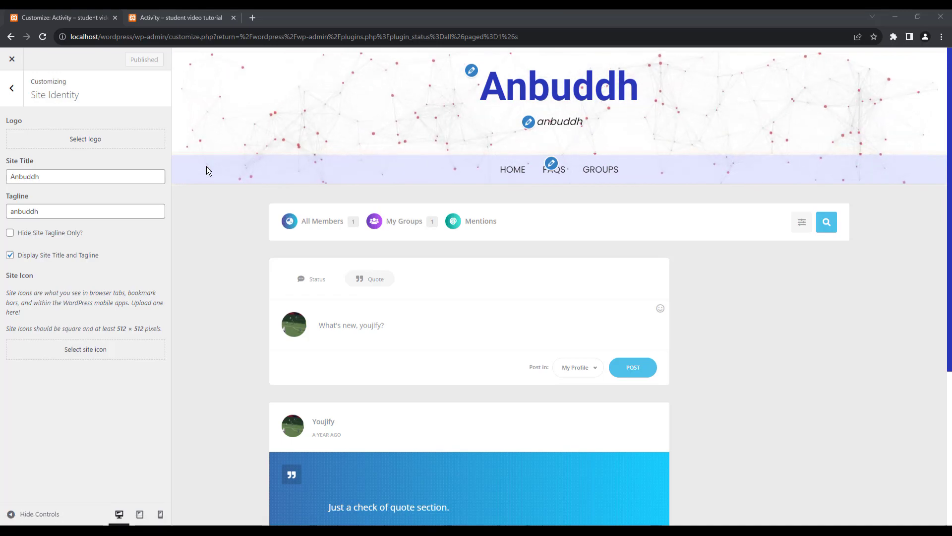
Step: Leave the customizer and search the plugin directory for 'bet'
{"action": "left_click", "coordinate": [12, 59]}
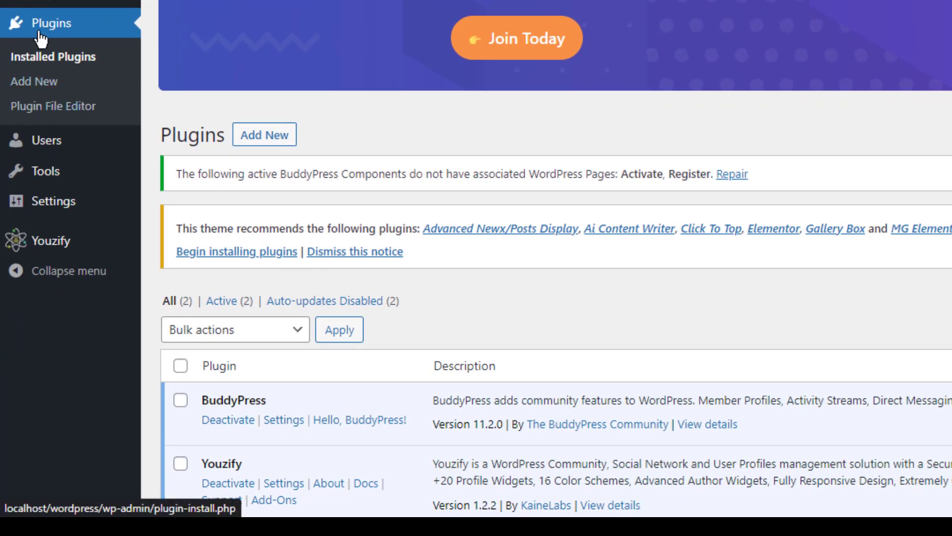
{"action": "left_click", "coordinate": [47, 90]}
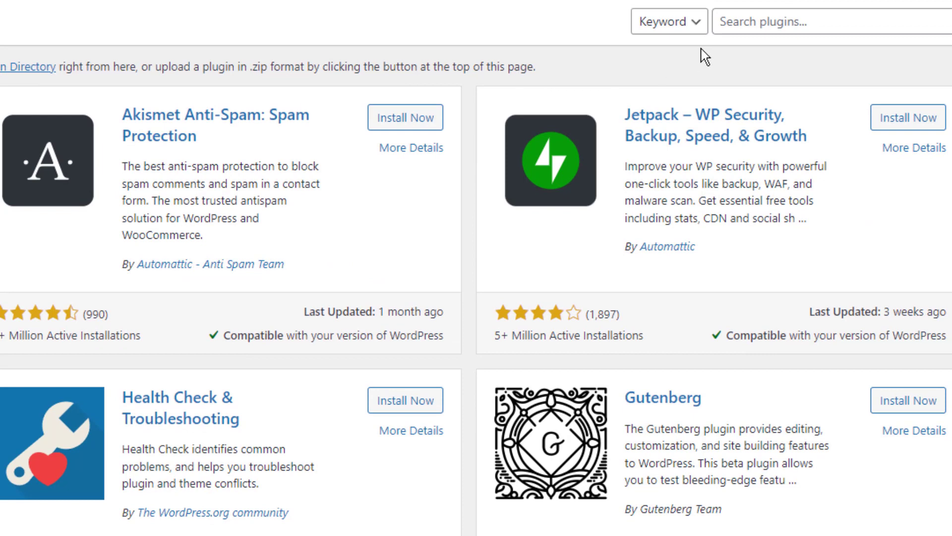
{"action": "left_click", "coordinate": [754, 23]}
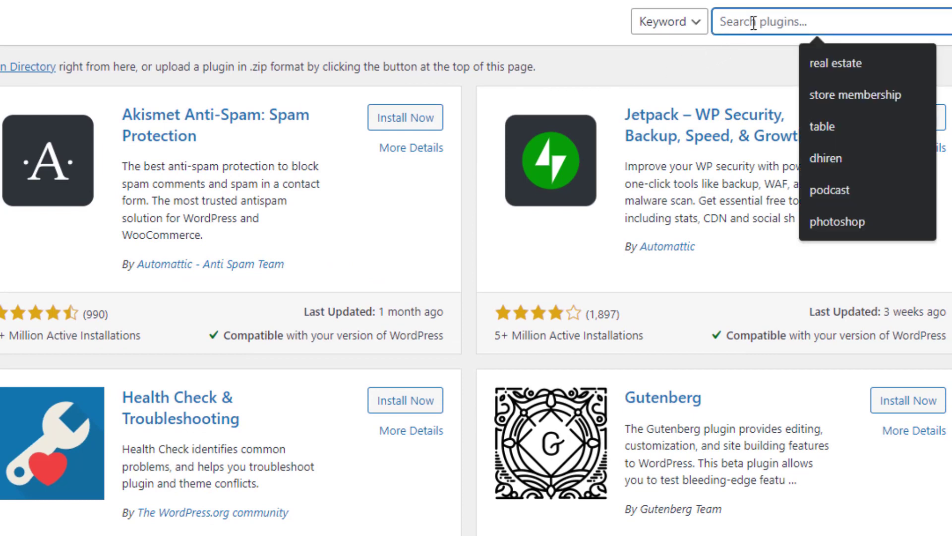
{"action": "type", "text": "bet"}
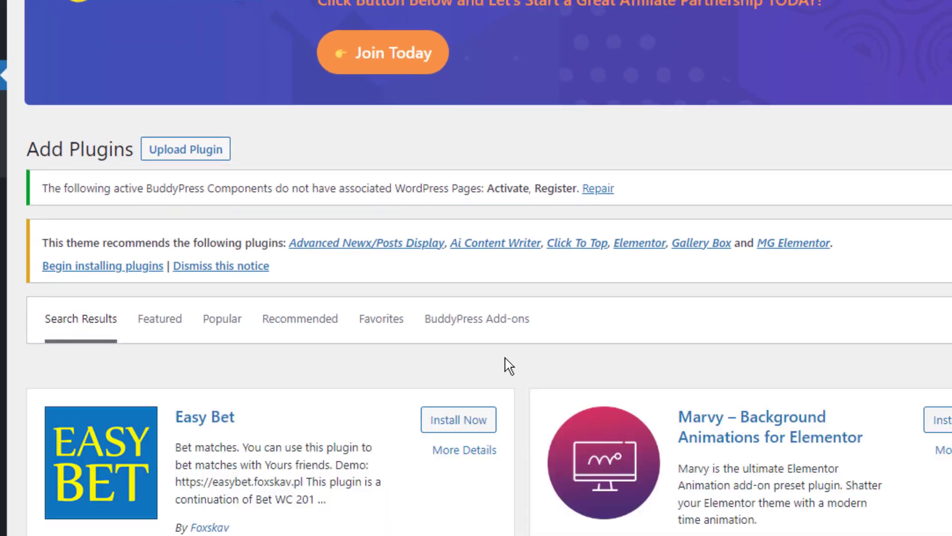
{"action": "scroll", "coordinate": [504, 364], "scroll_direction": "down", "scroll_amount": 3}
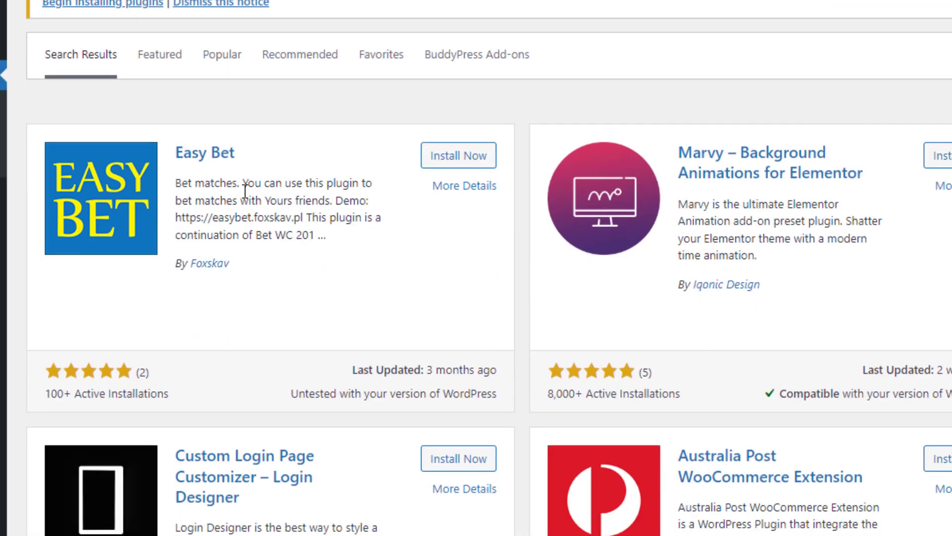
Step: Install and activate the Easy Bet plugin
{"action": "left_click", "coordinate": [439, 162]}
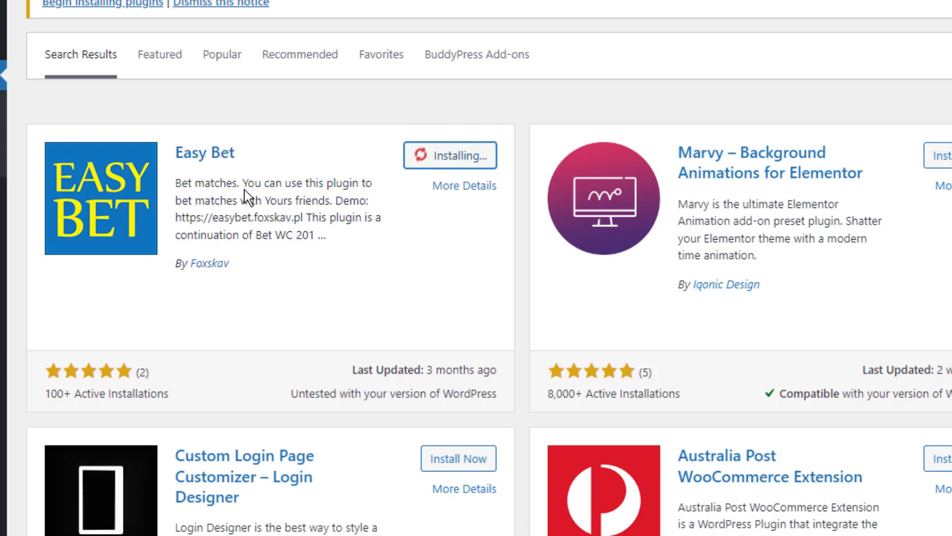
{"action": "left_click_drag", "start_coordinate": [246, 183], "coordinate": [353, 183]}
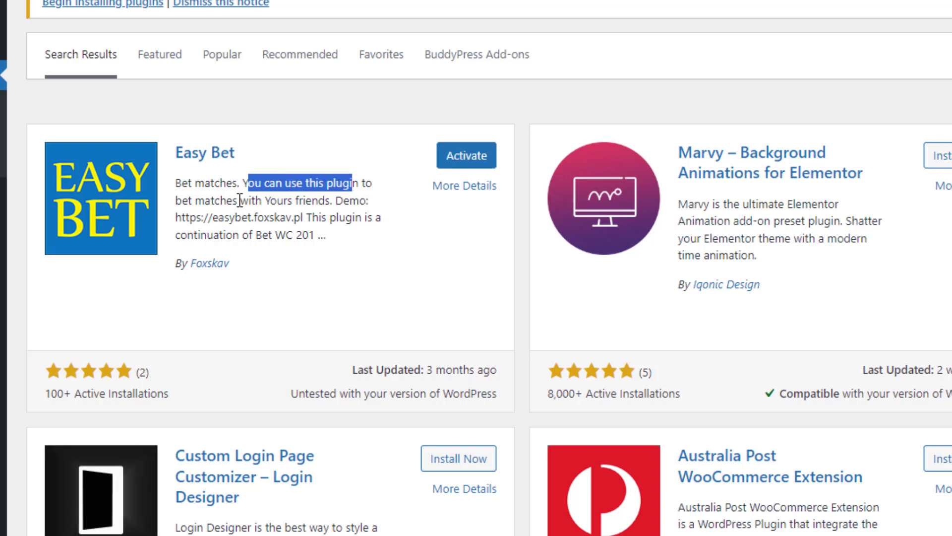
{"action": "left_click_drag", "start_coordinate": [240, 201], "coordinate": [360, 201]}
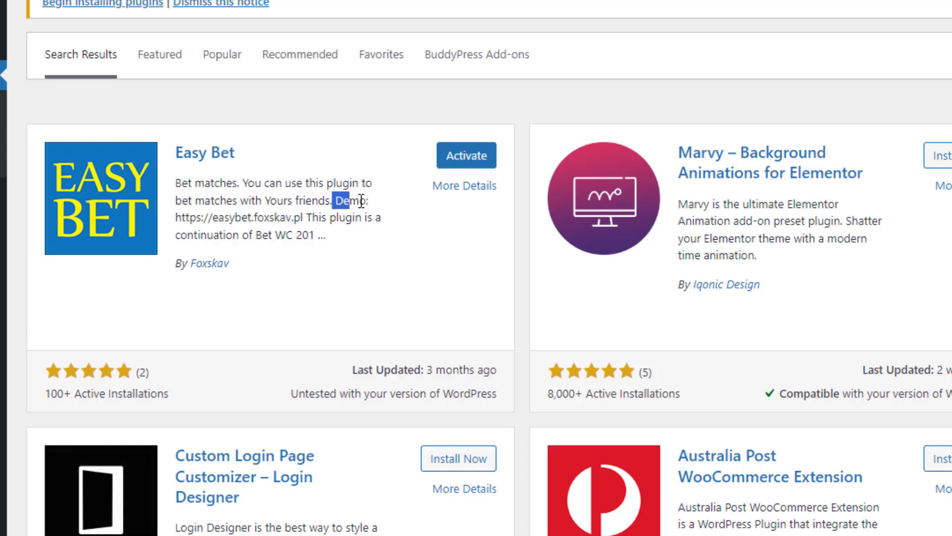
{"action": "left_click", "coordinate": [466, 158]}
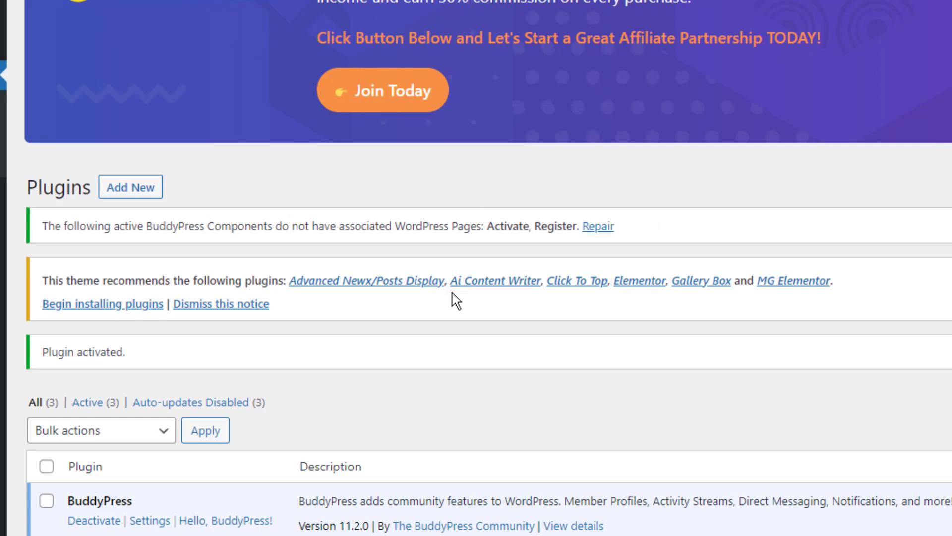
{"action": "scroll", "coordinate": [456, 299], "scroll_direction": "down", "scroll_amount": 3}
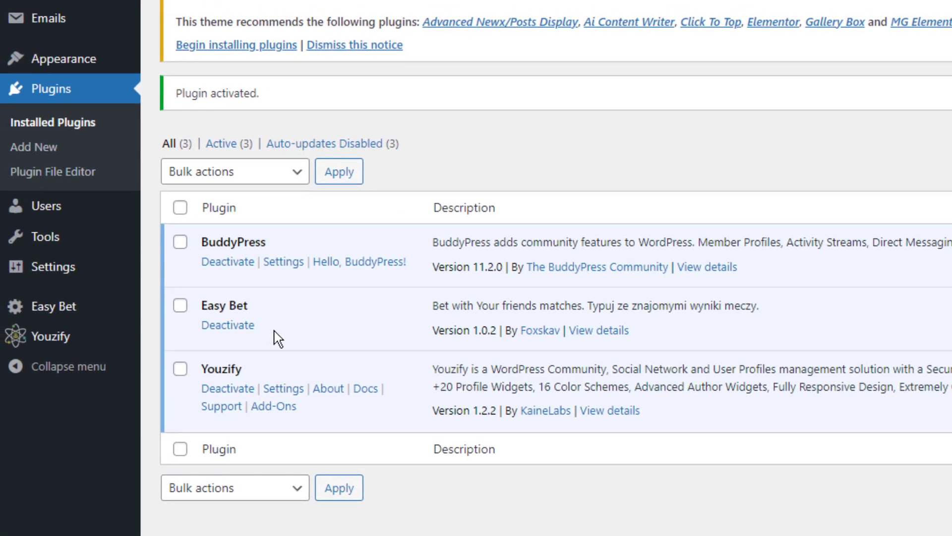
{"action": "mouse_move", "coordinate": [54, 306]}
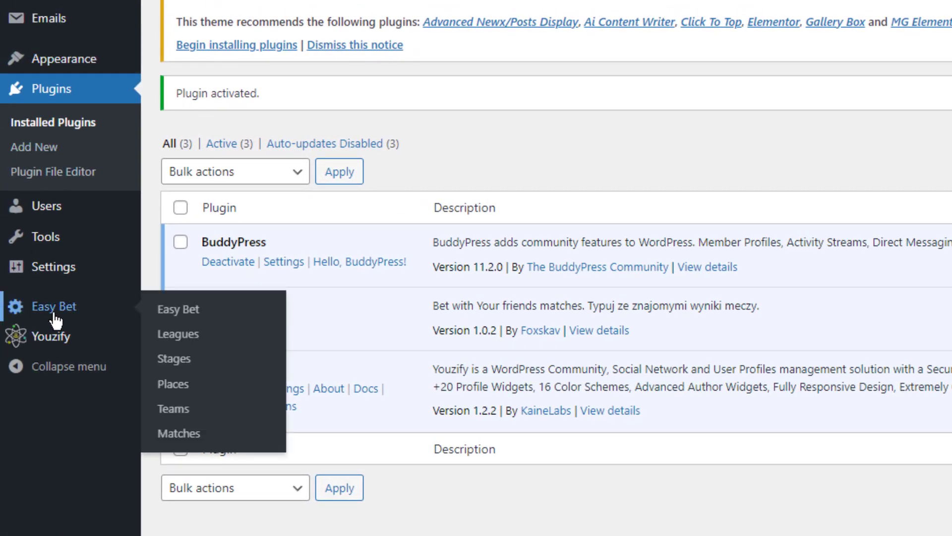
Step: In Easy Bet settings, set exact-result points to 5 and bet blocking to 10 minutes
{"action": "left_click", "coordinate": [180, 316]}
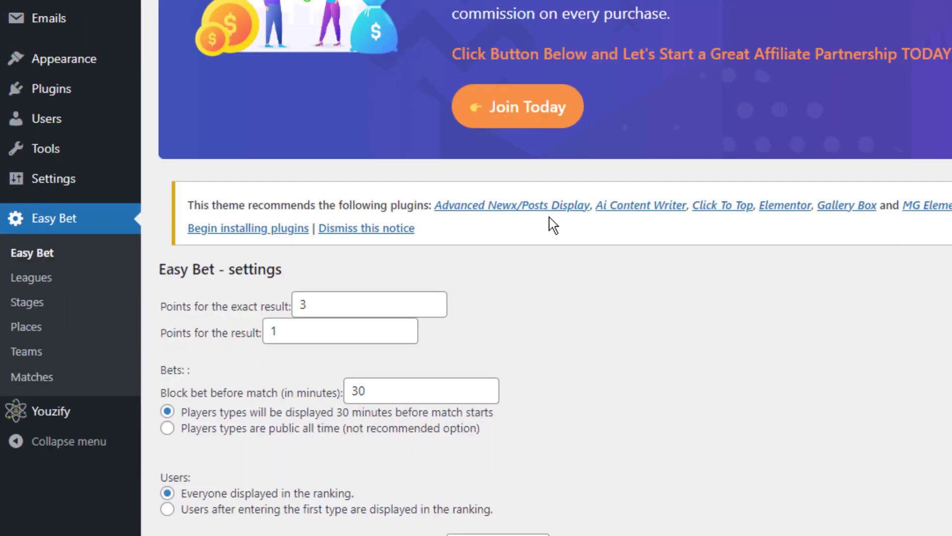
{"action": "scroll", "coordinate": [553, 226], "scroll_direction": "down", "scroll_amount": 3}
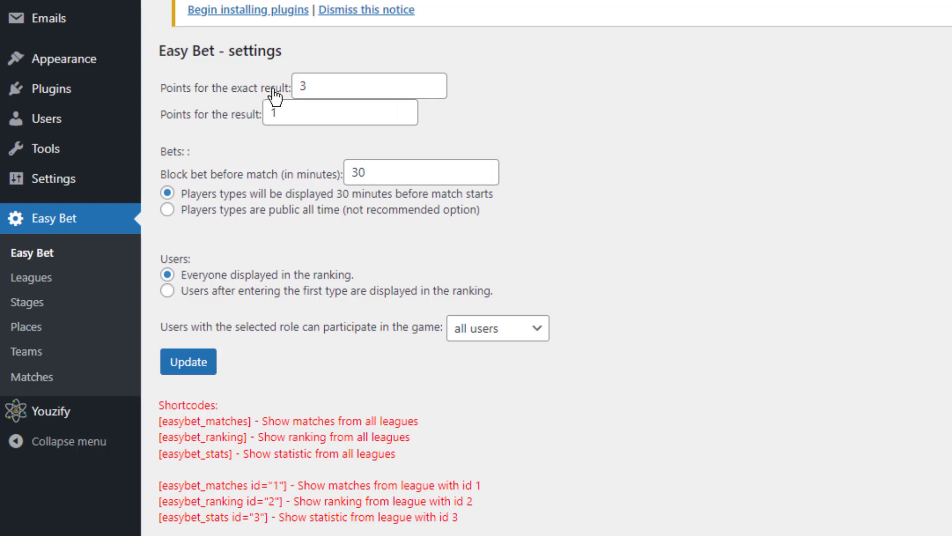
{"action": "left_click_drag", "start_coordinate": [322, 89], "coordinate": [261, 72]}
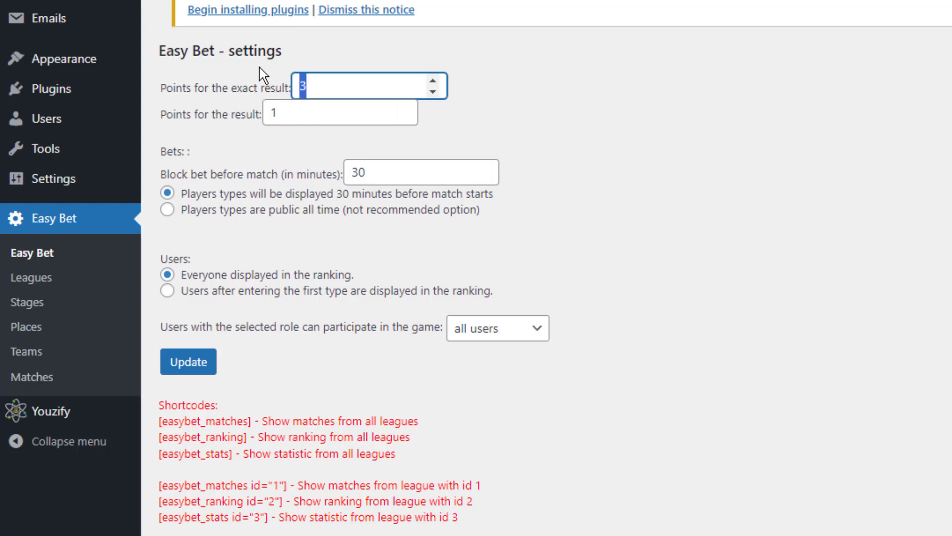
{"action": "type", "text": "5"}
{"action": "left_click", "coordinate": [283, 113]}
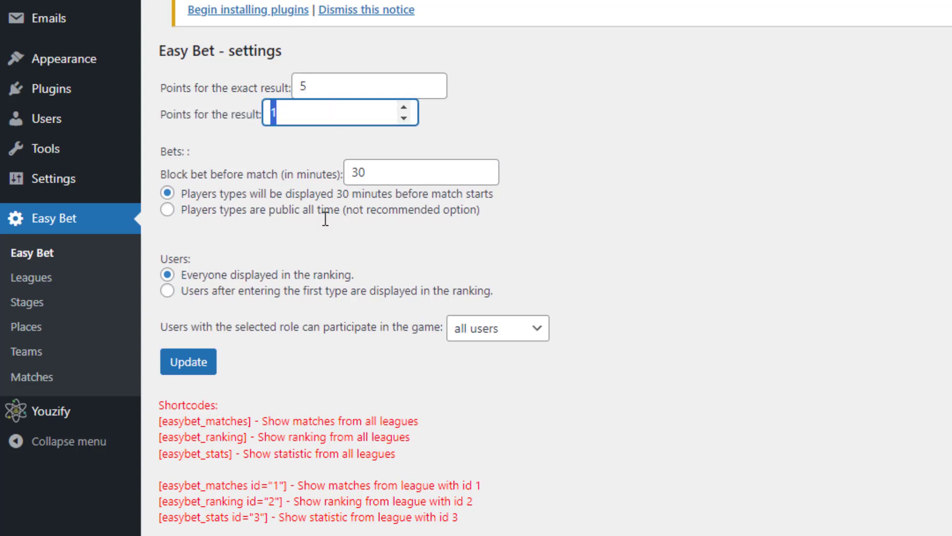
{"action": "left_click", "coordinate": [720, 217]}
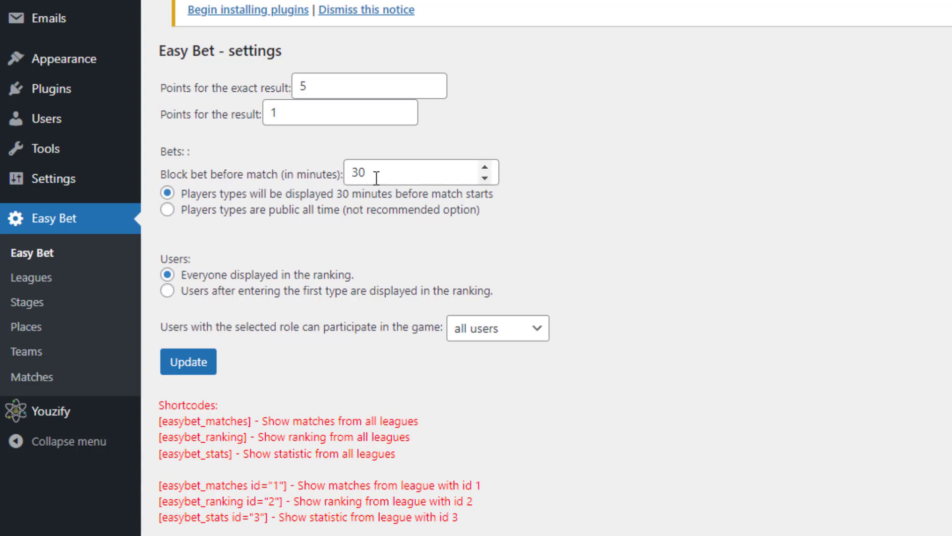
{"action": "double_click", "coordinate": [432, 173]}
{"action": "type", "text": "10"}
{"action": "left_click", "coordinate": [651, 182]}
Step: Keep 'all users' as the participating role and save the Easy Bet settings
{"action": "left_click_drag", "start_coordinate": [236, 326], "coordinate": [396, 327]}
{"action": "left_click", "coordinate": [484, 335]}
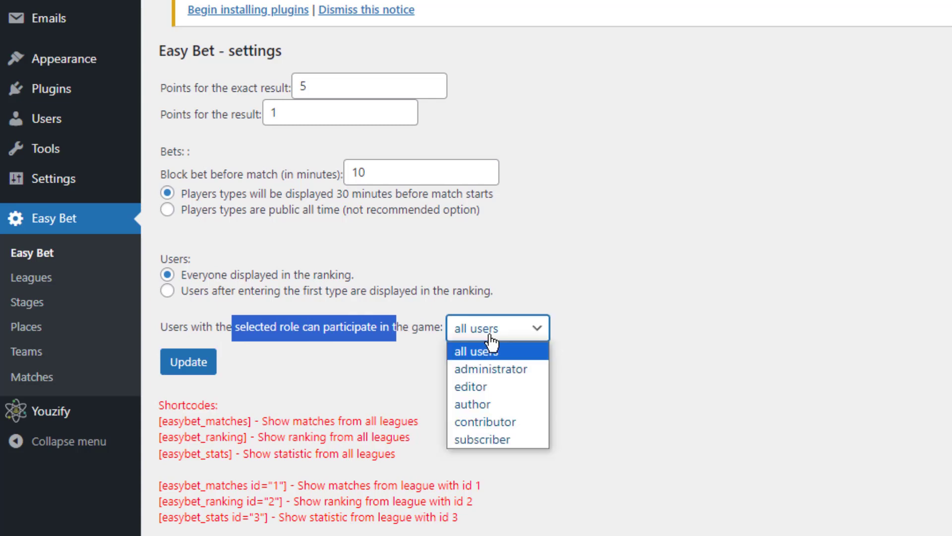
{"action": "left_click", "coordinate": [469, 336]}
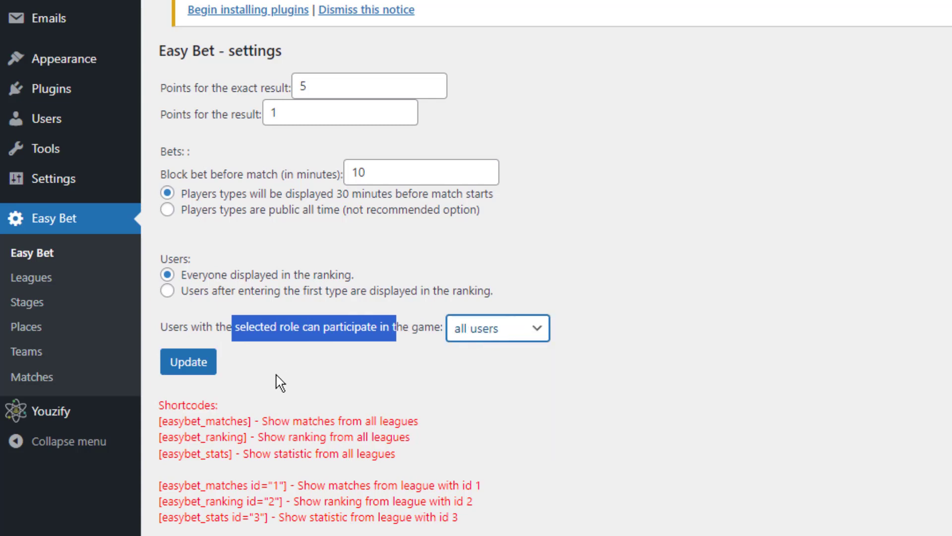
{"action": "left_click", "coordinate": [186, 369]}
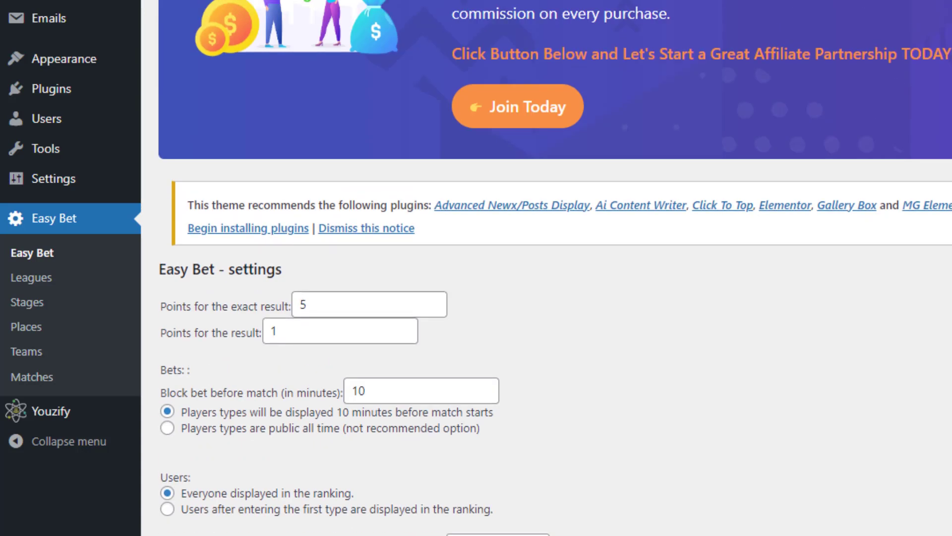
{"action": "scroll", "coordinate": [637, 389], "scroll_direction": "down", "scroll_amount": 5}
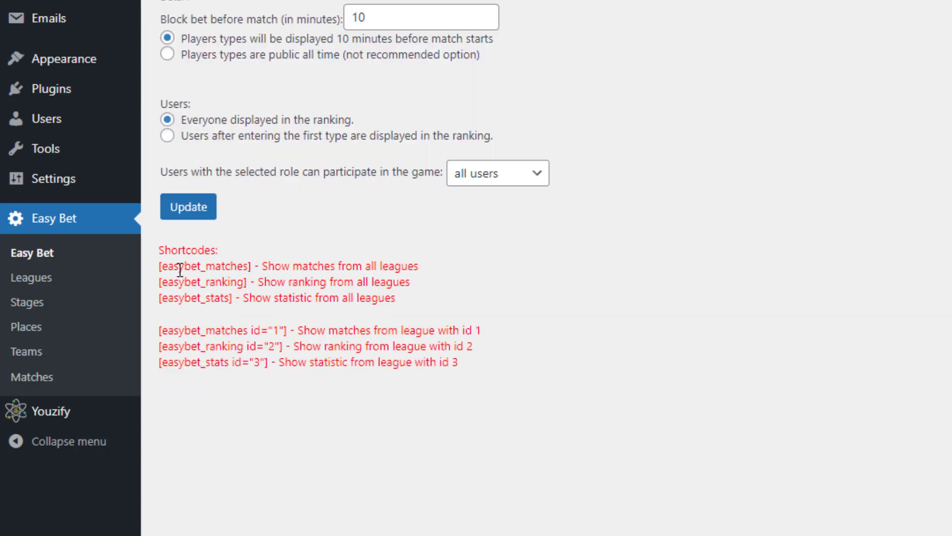
{"action": "left_click_drag", "start_coordinate": [191, 265], "coordinate": [449, 271]}
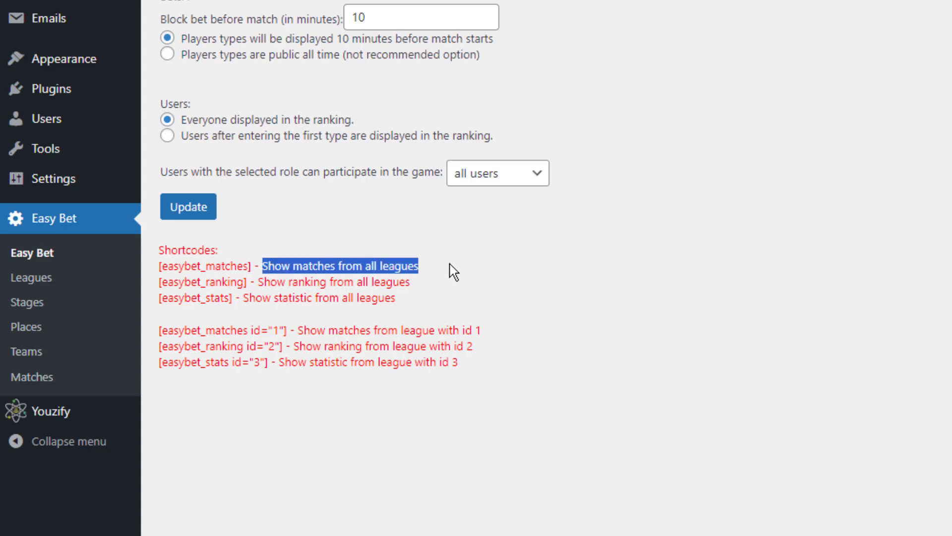
{"action": "left_click", "coordinate": [316, 285]}
{"action": "left_click_drag", "start_coordinate": [268, 284], "coordinate": [442, 286]}
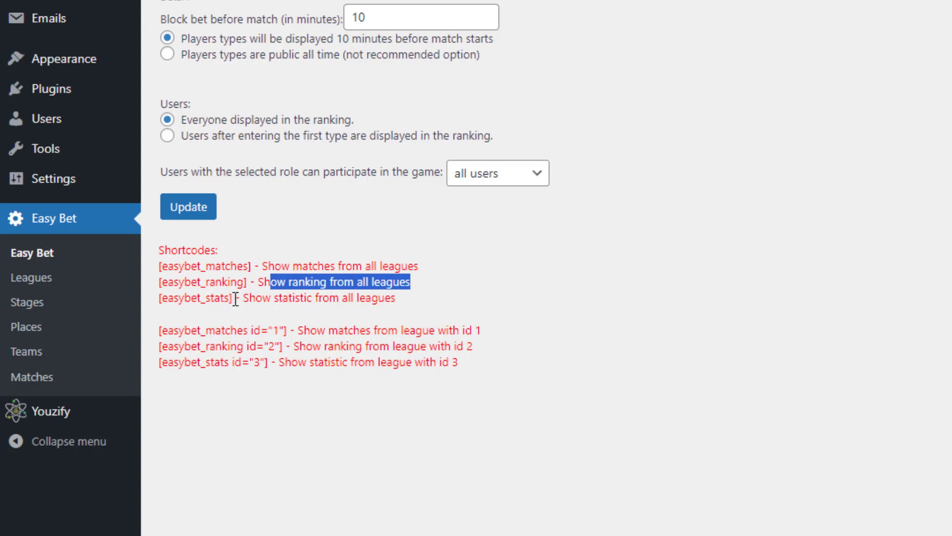
{"action": "mouse_move", "coordinate": [235, 298]}
{"action": "left_mouse_down"}
{"action": "mouse_move", "coordinate": [161, 268]}
{"action": "mouse_move", "coordinate": [249, 265]}
{"action": "left_mouse_up"}
{"action": "left_click", "coordinate": [148, 271]}
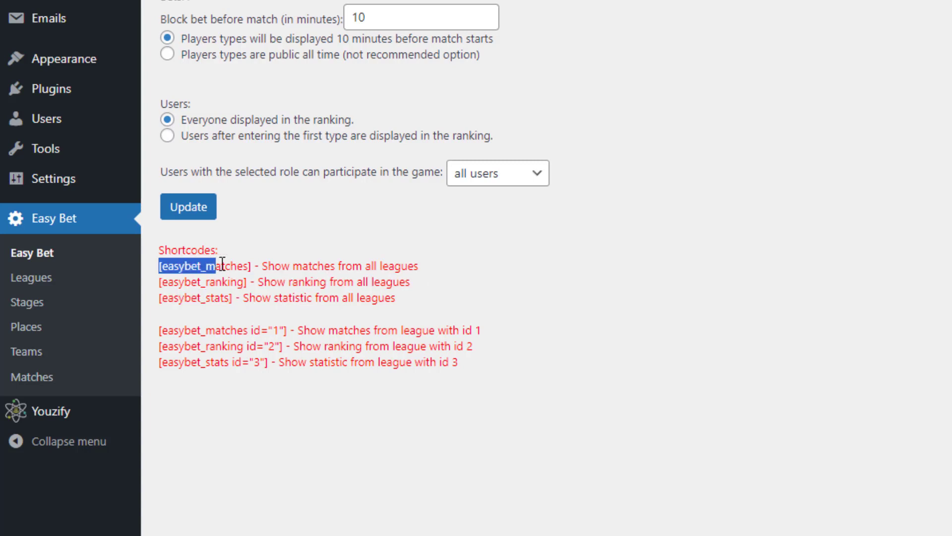
{"action": "left_click", "coordinate": [255, 265]}
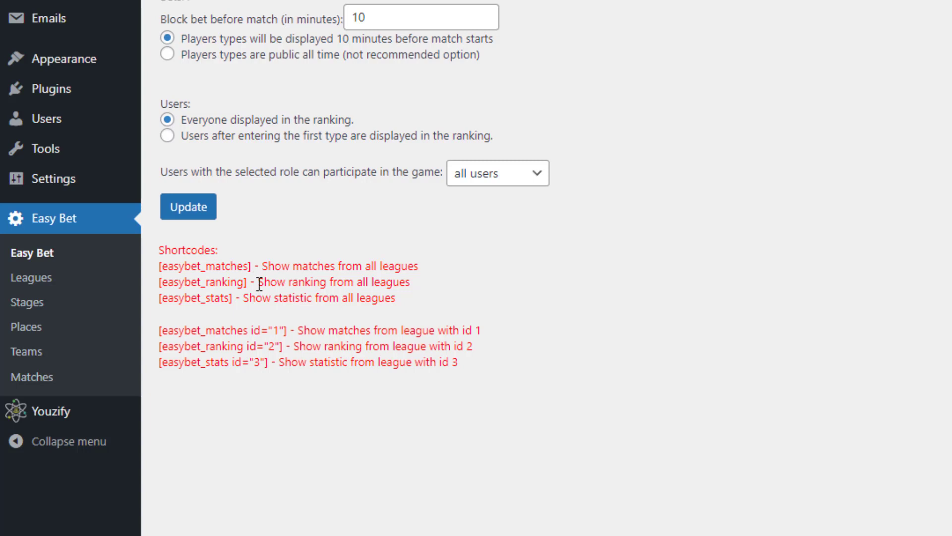
Step: Open the Easy Bet Leagues list and review the existing WC 2022 league
{"action": "left_click", "coordinate": [29, 279]}
{"action": "scroll", "coordinate": [336, 221], "scroll_direction": "up", "scroll_amount": 3}
{"action": "scroll", "coordinate": [336, 373], "scroll_direction": "up", "scroll_amount": 1}
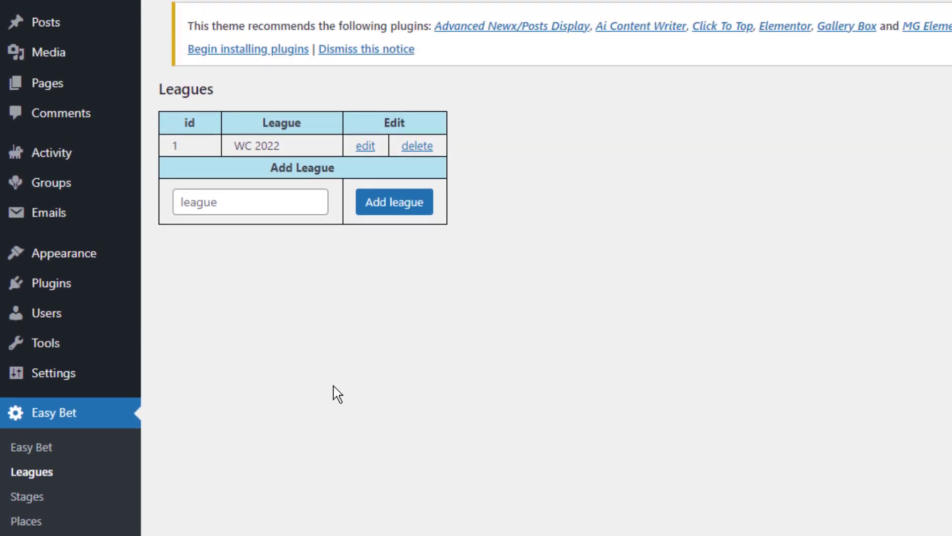
{"action": "left_click_drag", "start_coordinate": [232, 146], "coordinate": [292, 148]}
{"action": "left_click", "coordinate": [309, 146]}
{"action": "left_click_drag", "start_coordinate": [275, 142], "coordinate": [230, 145]}
{"action": "left_click", "coordinate": [306, 325]}
Step: Add PL as a new league below WC 2022
{"action": "left_click", "coordinate": [233, 197]}
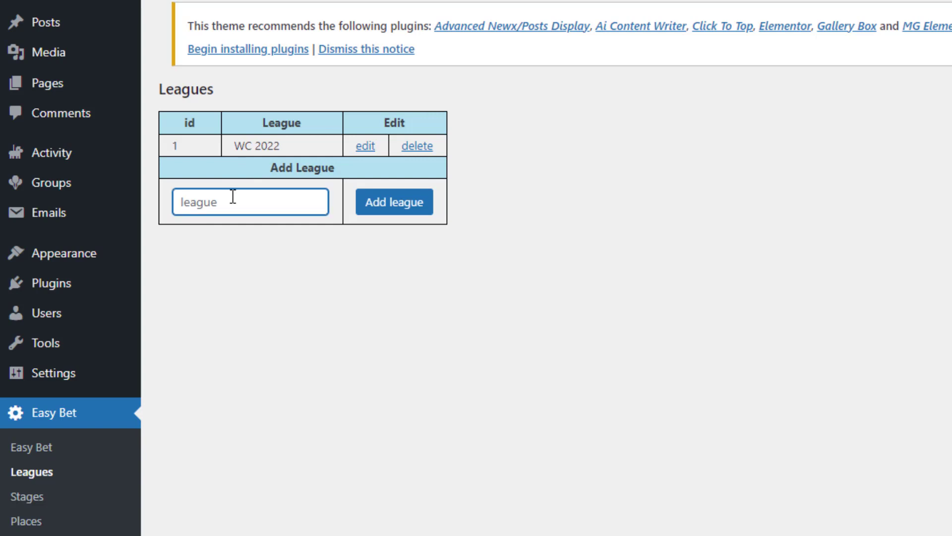
{"action": "type", "text": "PL"}
{"action": "left_click", "coordinate": [391, 211]}
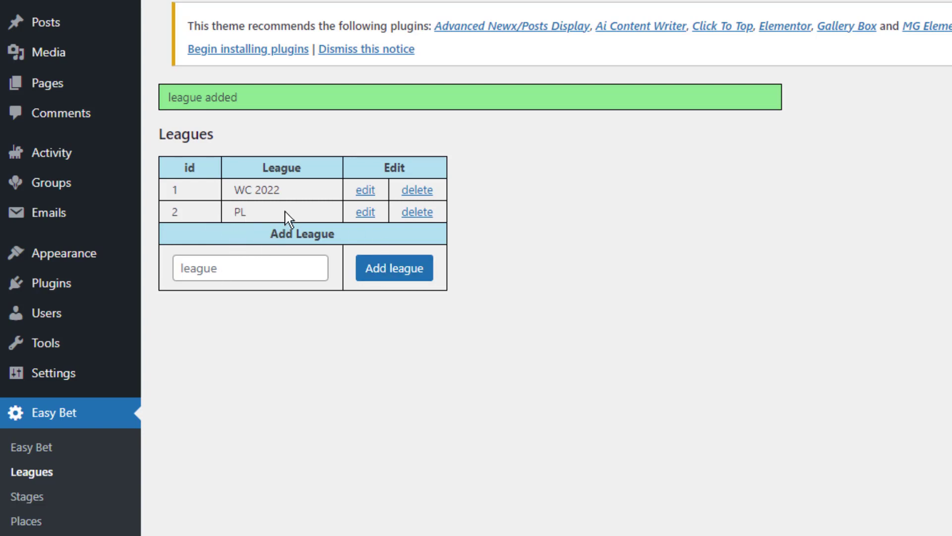
{"action": "mouse_move", "coordinate": [285, 192]}
{"action": "left_mouse_down"}
{"action": "mouse_move", "coordinate": [233, 190]}
{"action": "mouse_move", "coordinate": [208, 211]}
{"action": "left_mouse_up"}
{"action": "left_click", "coordinate": [255, 216]}
{"action": "left_click", "coordinate": [266, 396]}
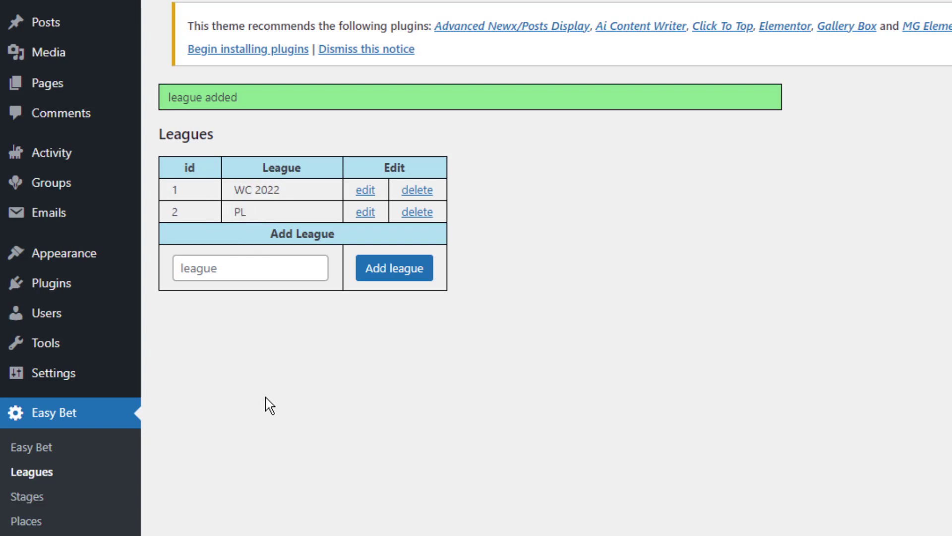
Step: Review the Easy Bet stages from the group stages through Semifinal, 3rd place and Final
{"action": "left_click", "coordinate": [34, 508]}
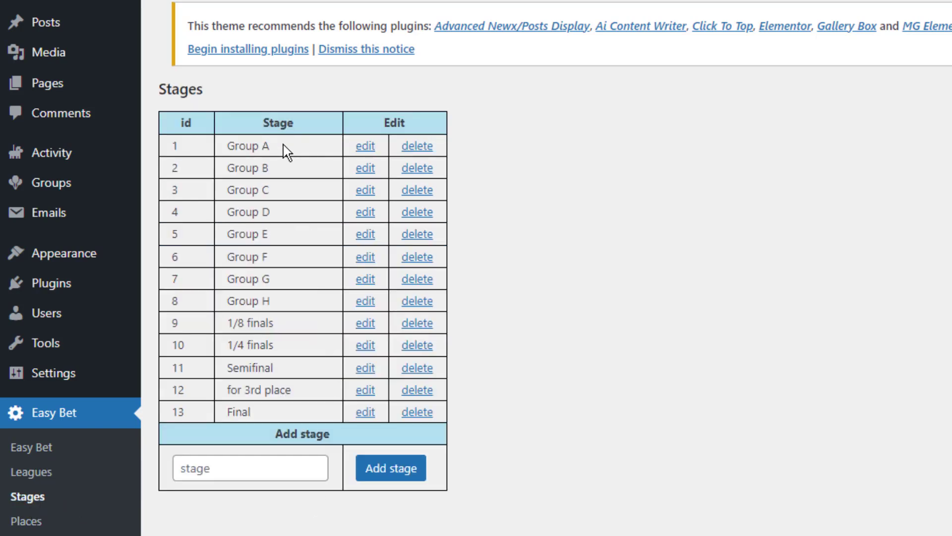
{"action": "left_click_drag", "start_coordinate": [287, 151], "coordinate": [227, 148]}
{"action": "mouse_move", "coordinate": [293, 310]}
{"action": "left_mouse_down"}
{"action": "mouse_move", "coordinate": [259, 309]}
{"action": "mouse_move", "coordinate": [253, 323]}
{"action": "left_mouse_up"}
{"action": "left_click_drag", "start_coordinate": [290, 348], "coordinate": [246, 345]}
{"action": "double_click", "coordinate": [261, 366]}
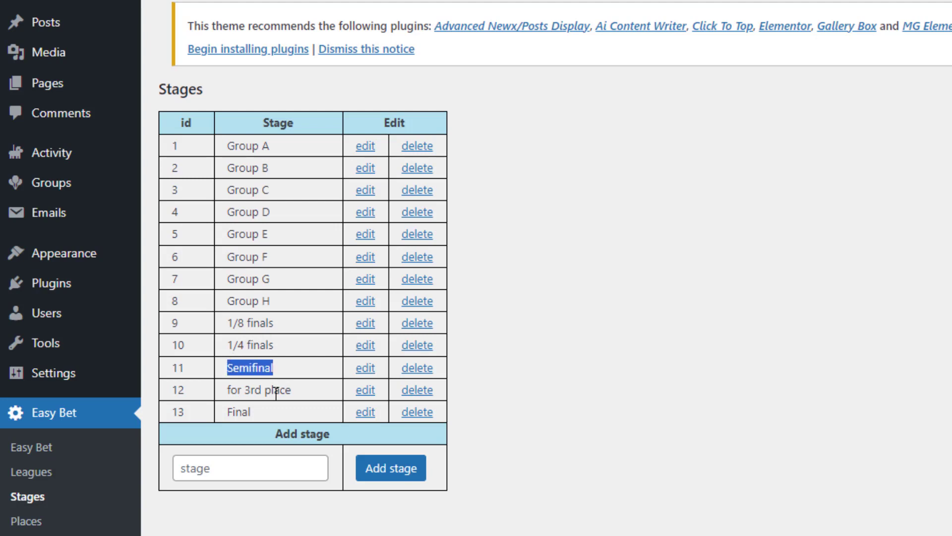
{"action": "left_click_drag", "start_coordinate": [298, 393], "coordinate": [220, 395]}
{"action": "left_click_drag", "start_coordinate": [262, 418], "coordinate": [404, 414]}
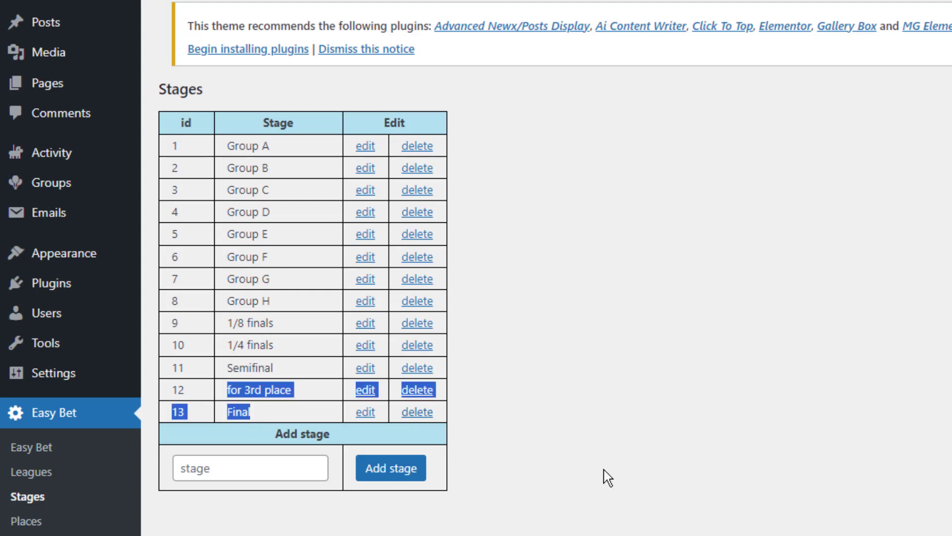
{"action": "left_click", "coordinate": [601, 475]}
Step: Leave the new-stage field empty and open the Easy Bet Places list
{"action": "left_click", "coordinate": [271, 470]}
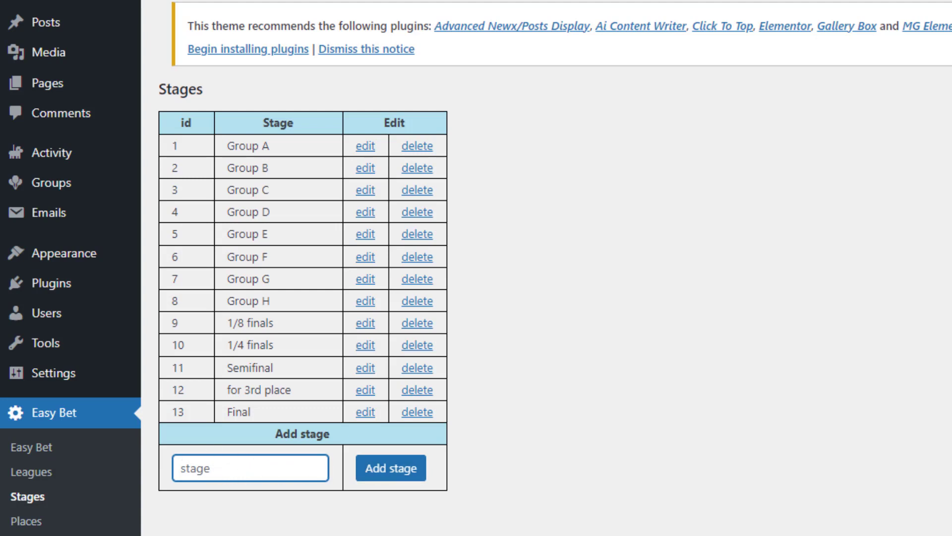
{"action": "left_click", "coordinate": [372, 494]}
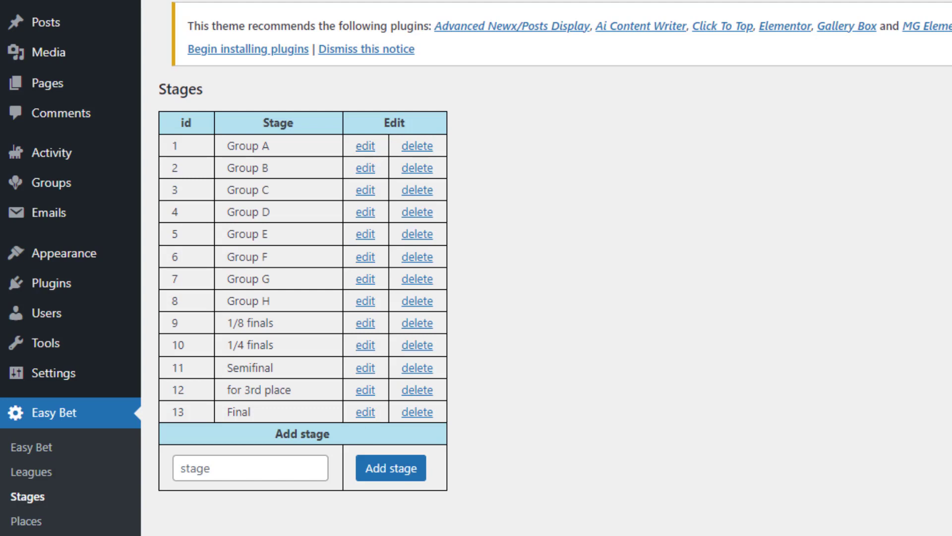
{"action": "left_click", "coordinate": [27, 523]}
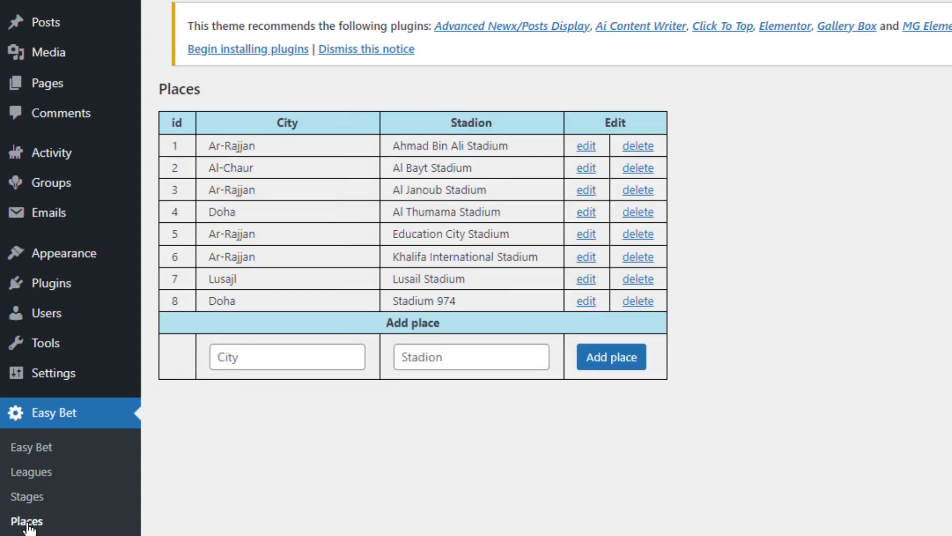
{"action": "double_click", "coordinate": [288, 122]}
{"action": "double_click", "coordinate": [217, 146]}
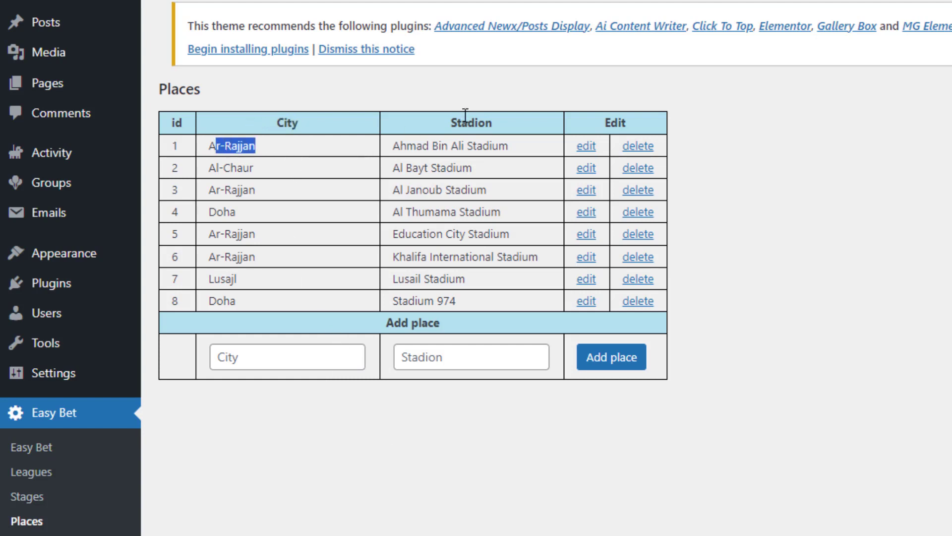
{"action": "double_click", "coordinate": [469, 122]}
{"action": "left_click_drag", "start_coordinate": [516, 146], "coordinate": [399, 147]}
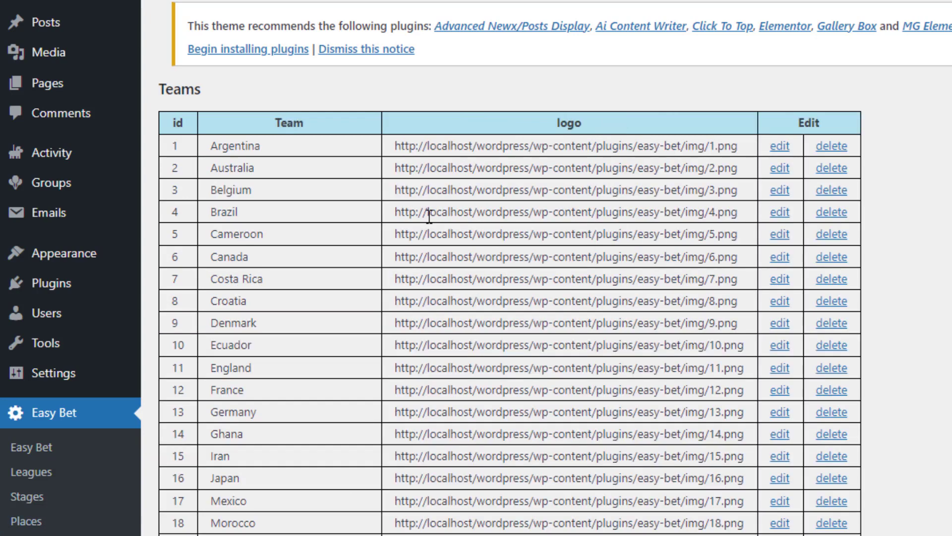
Step: Review the Easy Bet teams, such as Argentina and Australia, their flag logo paths, and the new-team fields
{"action": "double_click", "coordinate": [232, 146]}
{"action": "left_click_drag", "start_coordinate": [256, 167], "coordinate": [239, 167]}
{"action": "scroll", "coordinate": [379, 291], "scroll_direction": "down", "scroll_amount": 3}
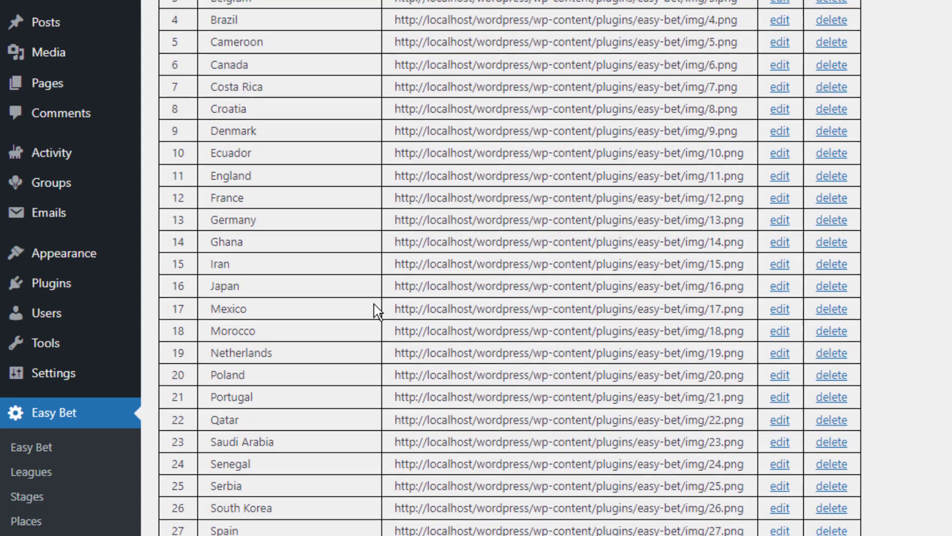
{"action": "scroll", "coordinate": [374, 310], "scroll_direction": "up", "scroll_amount": 3}
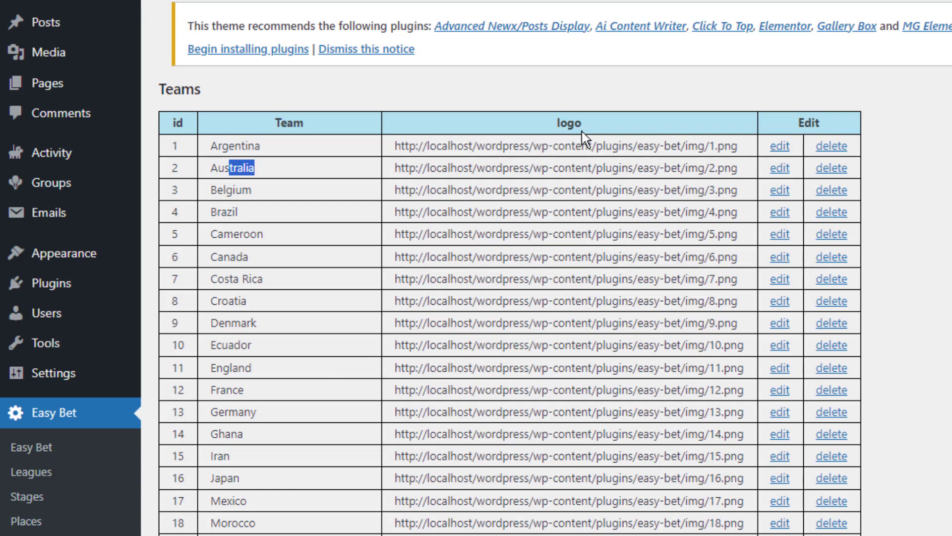
{"action": "left_click_drag", "start_coordinate": [588, 125], "coordinate": [534, 125]}
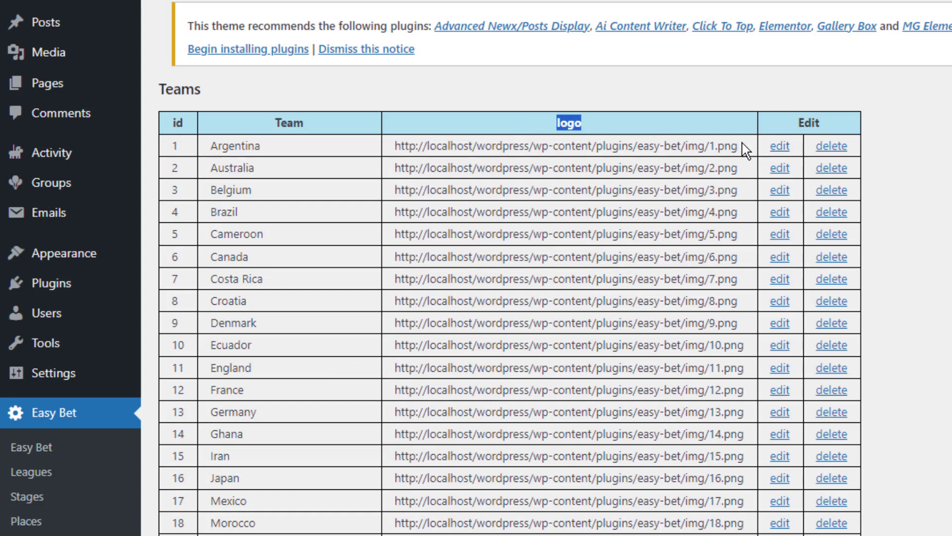
{"action": "left_click_drag", "start_coordinate": [738, 146], "coordinate": [694, 146]}
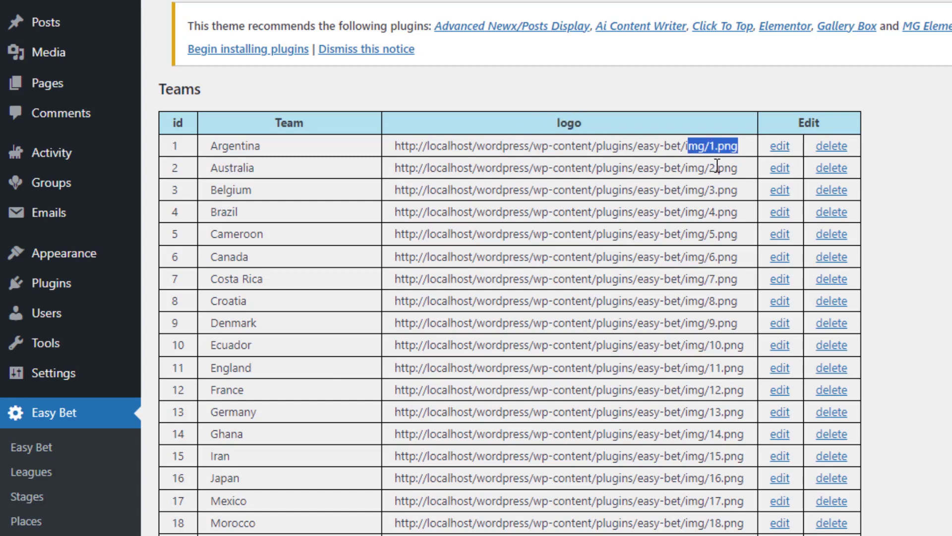
{"action": "left_click_drag", "start_coordinate": [742, 170], "coordinate": [676, 170]}
{"action": "scroll", "coordinate": [521, 273], "scroll_direction": "down", "scroll_amount": 3}
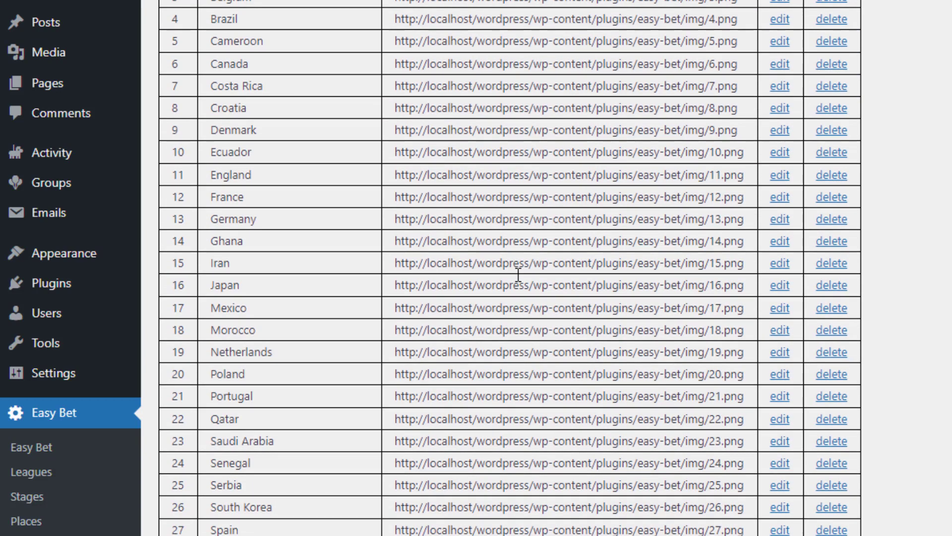
{"action": "scroll", "coordinate": [480, 238], "scroll_direction": "down", "scroll_amount": 3}
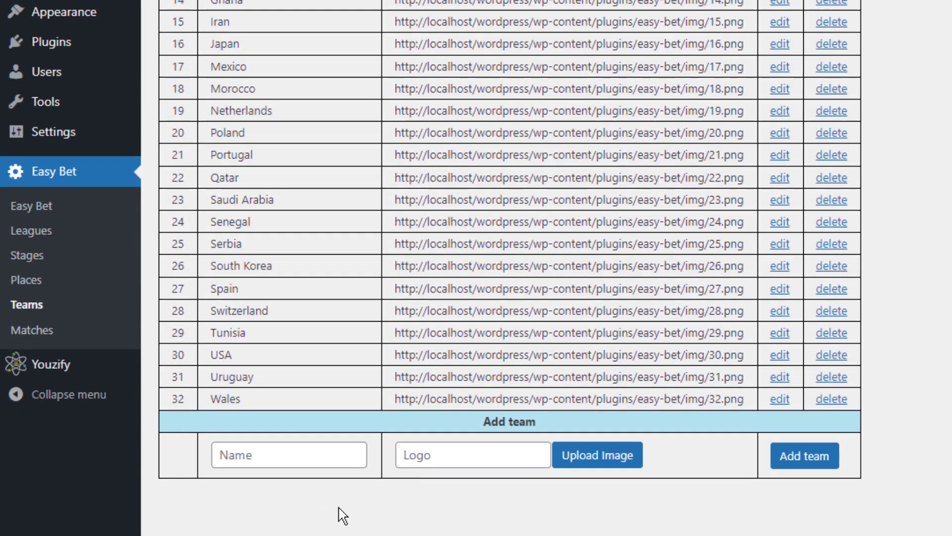
{"action": "left_click", "coordinate": [260, 455]}
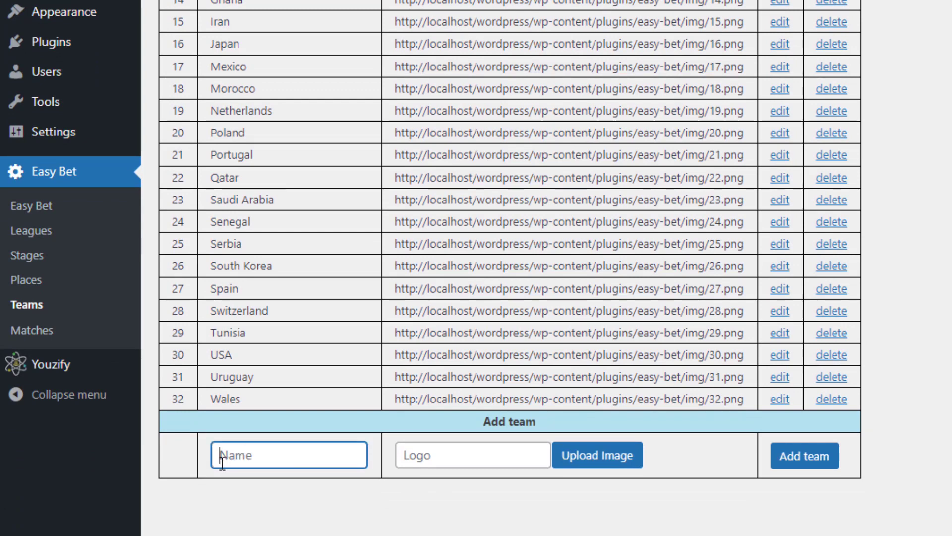
{"action": "left_click", "coordinate": [436, 455]}
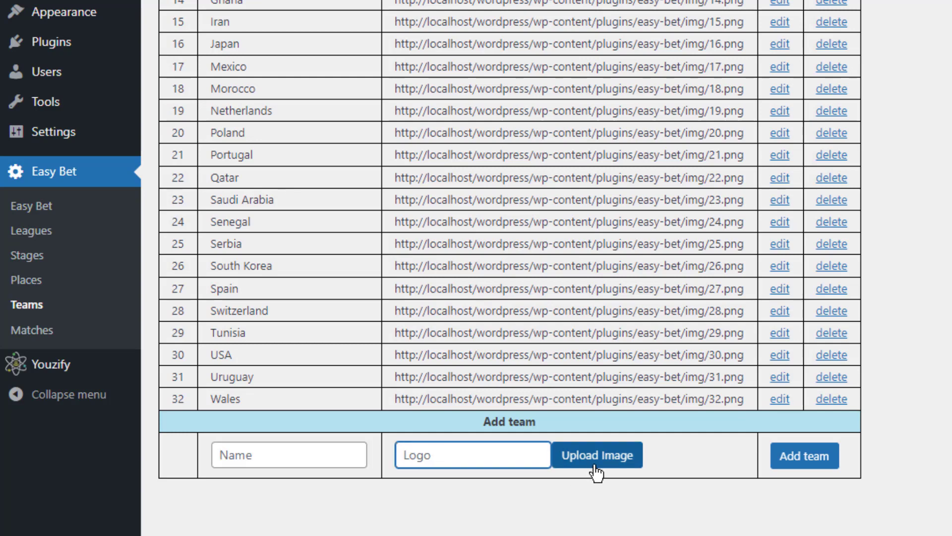
{"action": "scroll", "coordinate": [310, 345], "scroll_direction": "up", "scroll_amount": 3}
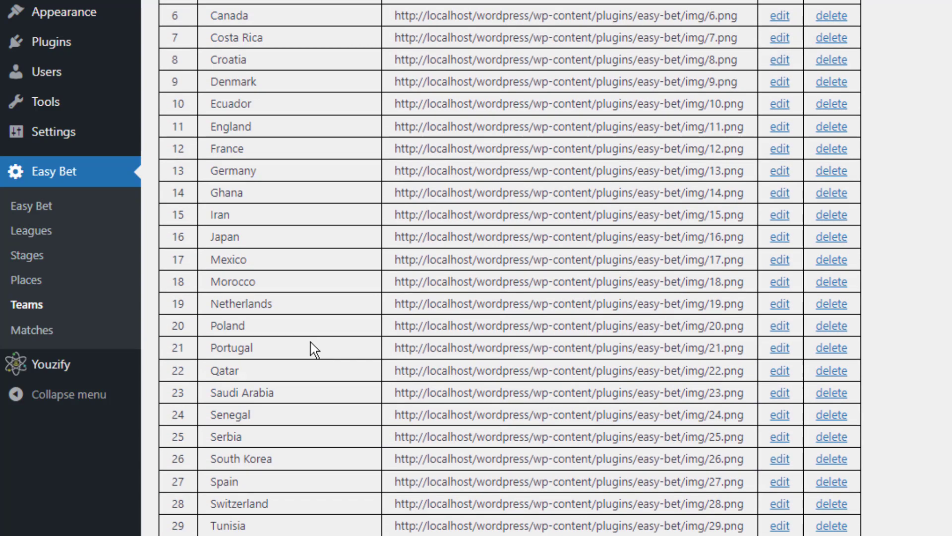
{"action": "scroll", "coordinate": [339, 285], "scroll_direction": "down", "scroll_amount": 1}
{"action": "scroll", "coordinate": [336, 282], "scroll_direction": "down", "scroll_amount": 2}
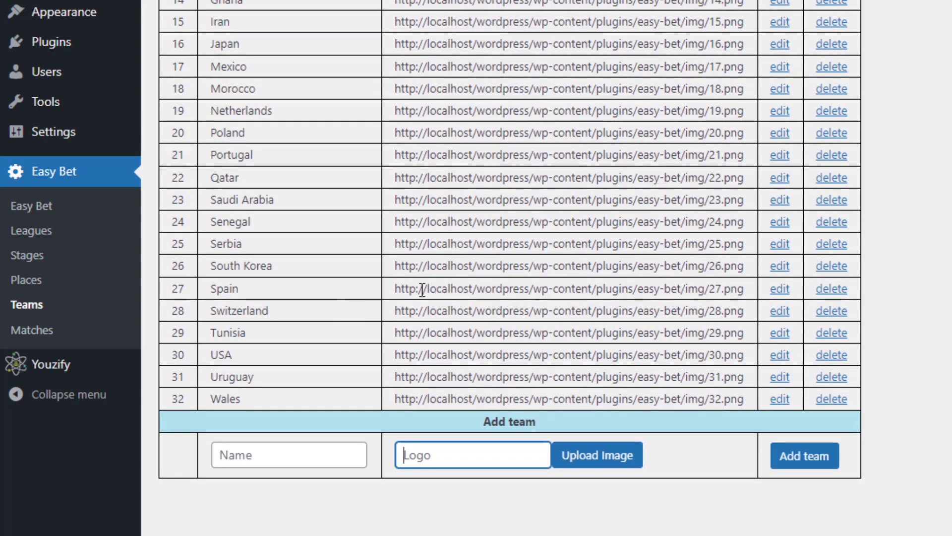
{"action": "scroll", "coordinate": [416, 306], "scroll_direction": "up", "scroll_amount": 3}
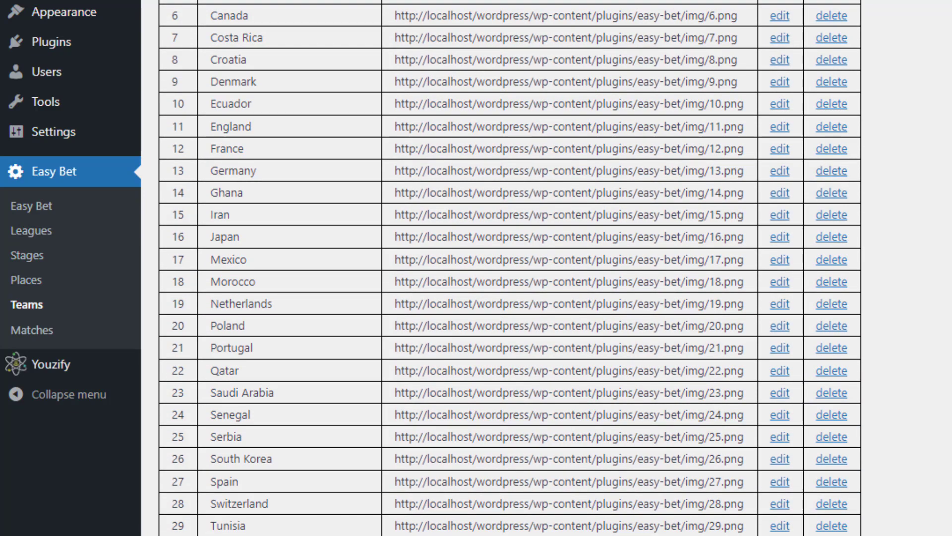
Step: Open the Easy Bet matches list and read its timezone warning
{"action": "left_click", "coordinate": [44, 336]}
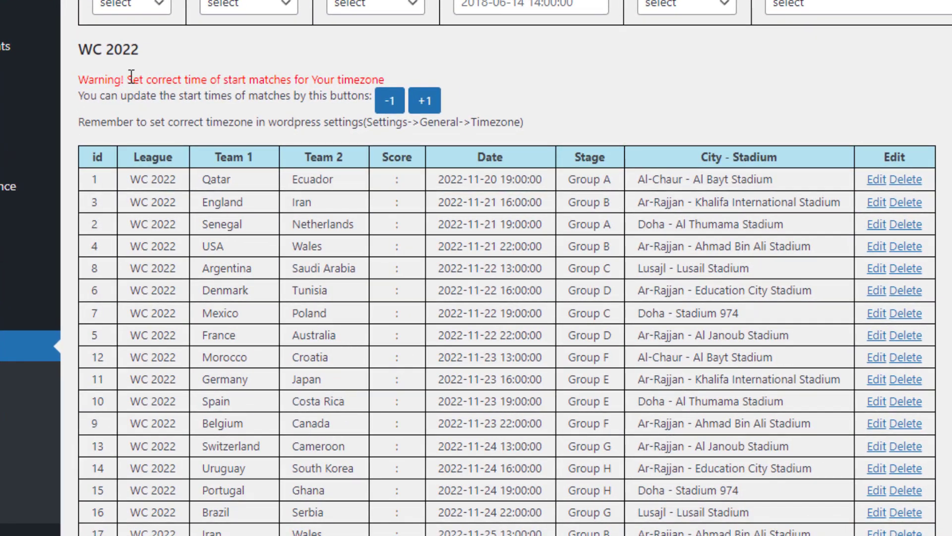
{"action": "left_click_drag", "start_coordinate": [131, 77], "coordinate": [406, 77]}
{"action": "left_click", "coordinate": [424, 77]}
{"action": "scroll", "coordinate": [142, 435], "scroll_direction": "down", "scroll_amount": 2}
{"action": "scroll", "coordinate": [45, 112], "scroll_direction": "up", "scroll_amount": 1}
{"action": "left_click_drag", "start_coordinate": [89, 48], "coordinate": [153, 70]}
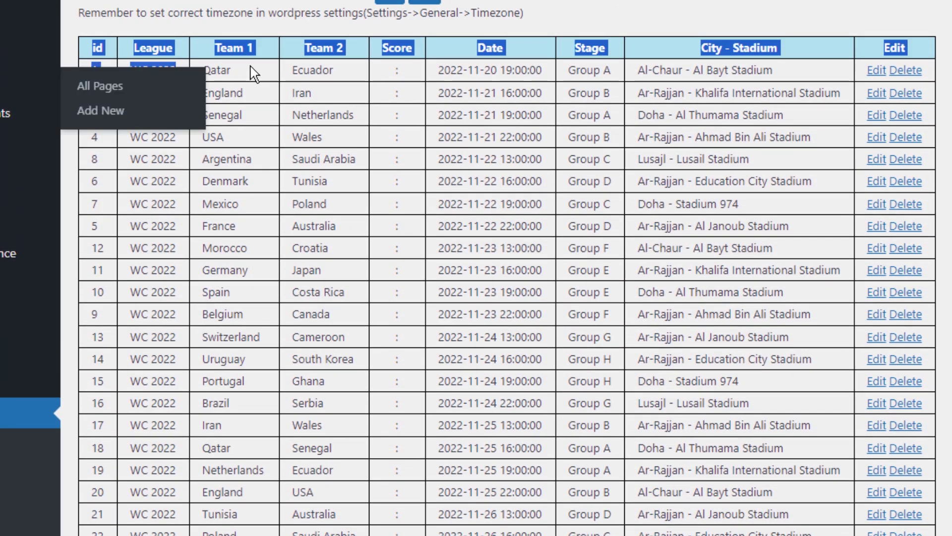
Step: Inspect the first fixture's teams, empty score, date and time, and Group A
{"action": "left_click_drag", "start_coordinate": [250, 76], "coordinate": [201, 72]}
{"action": "left_click_drag", "start_coordinate": [341, 69], "coordinate": [287, 83]}
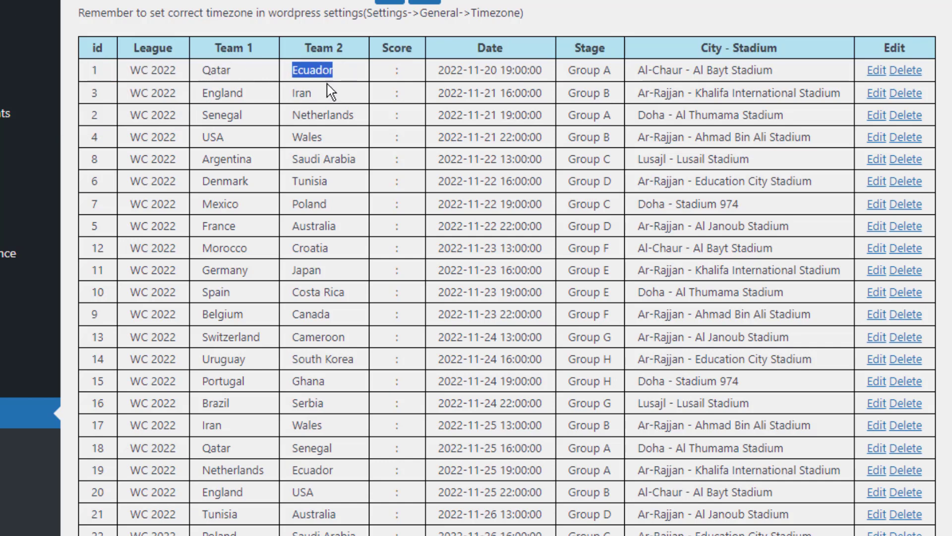
{"action": "left_click_drag", "start_coordinate": [423, 74], "coordinate": [378, 74]}
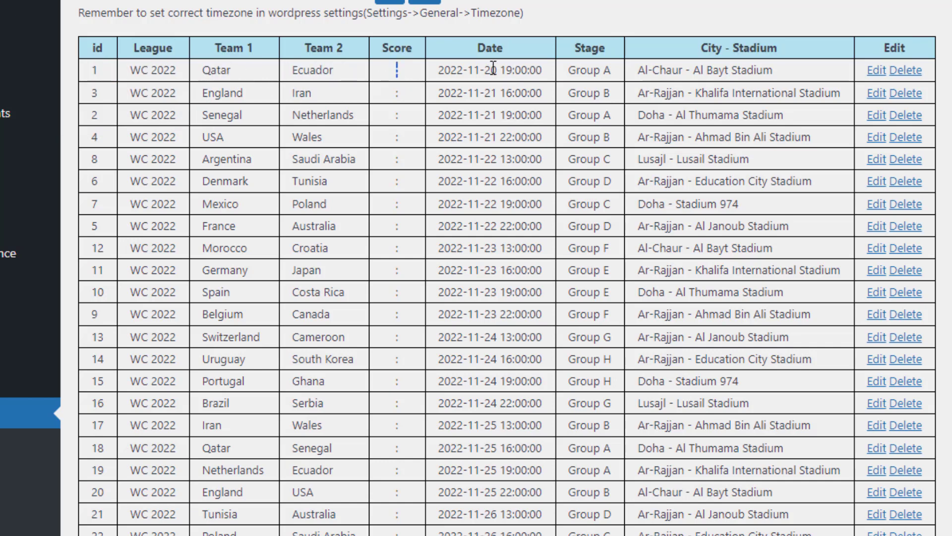
{"action": "left_click_drag", "start_coordinate": [554, 75], "coordinate": [440, 68]}
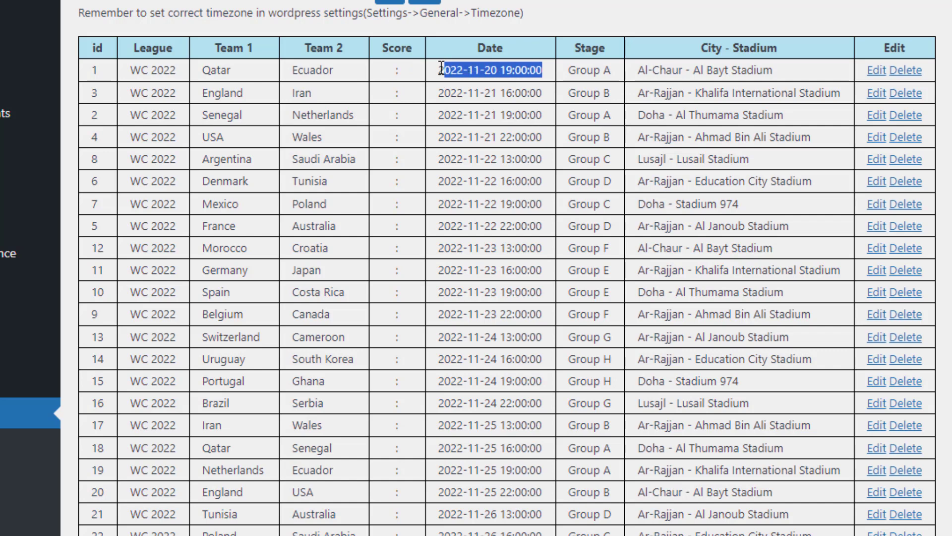
{"action": "left_click_drag", "start_coordinate": [617, 75], "coordinate": [560, 73]}
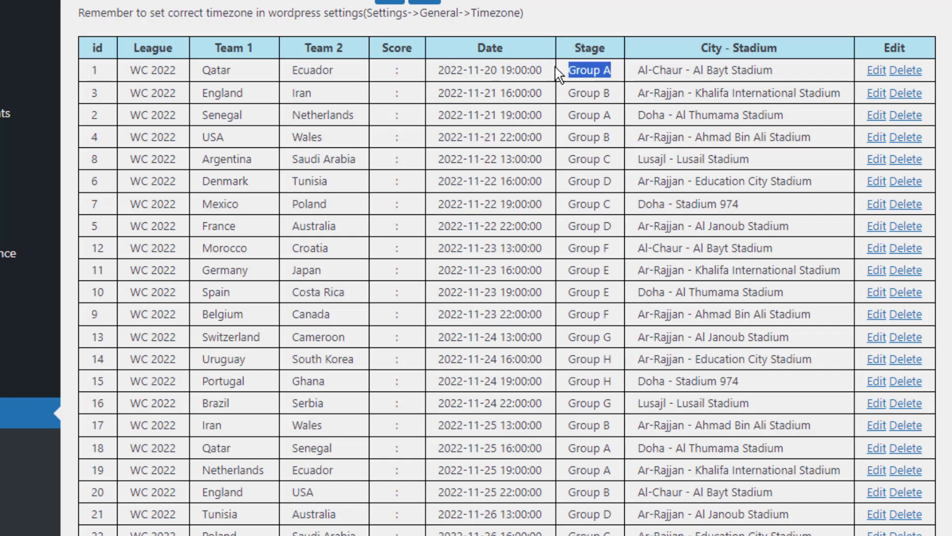
{"action": "left_click_drag", "start_coordinate": [780, 73], "coordinate": [654, 53]}
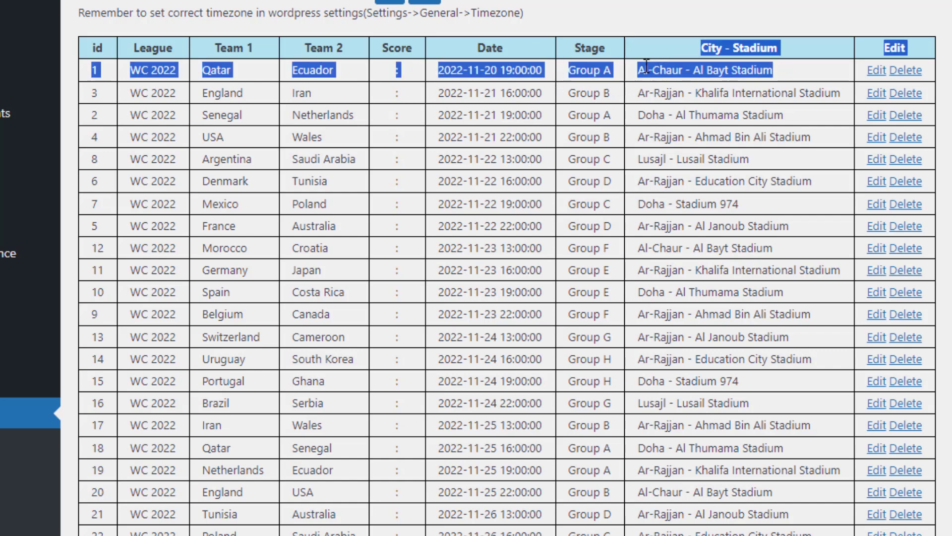
{"action": "left_click", "coordinate": [644, 61]}
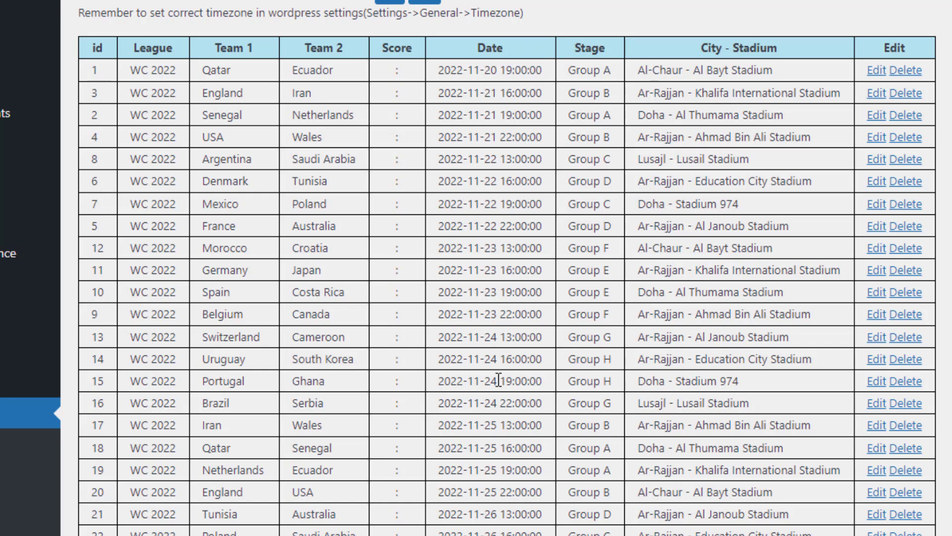
{"action": "scroll", "coordinate": [499, 380], "scroll_direction": "down", "scroll_amount": 1}
{"action": "scroll", "coordinate": [499, 380], "scroll_direction": "down", "scroll_amount": 1}
{"action": "scroll", "coordinate": [499, 379], "scroll_direction": "up", "scroll_amount": 5}
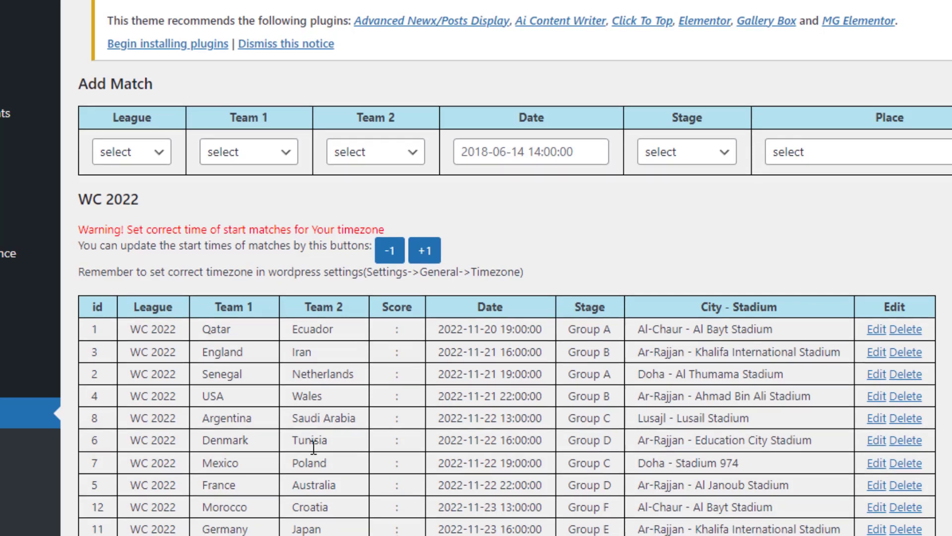
{"action": "scroll", "coordinate": [312, 446], "scroll_direction": "down", "scroll_amount": 5}
{"action": "scroll", "coordinate": [287, 493], "scroll_direction": "up", "scroll_amount": 1}
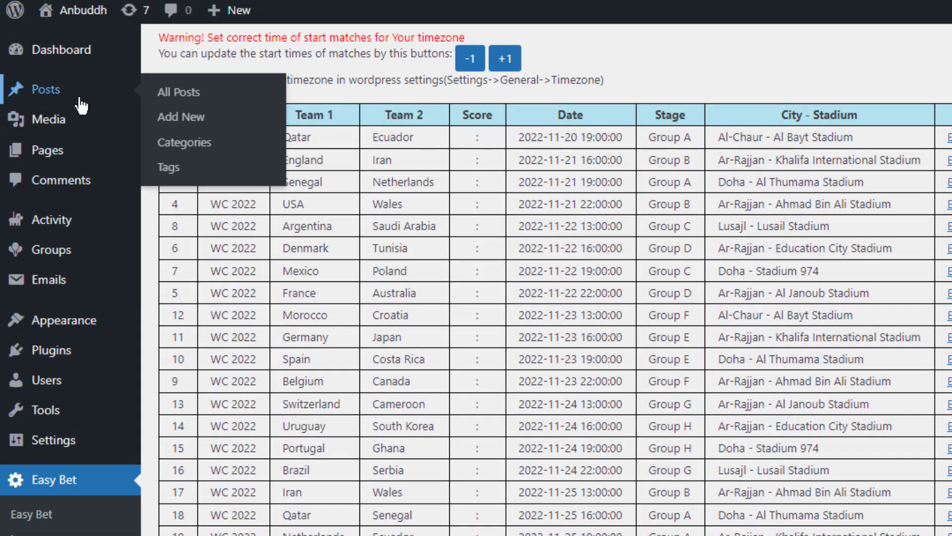
Step: Open a new post in another tab and go to the Easy Bet settings page
{"action": "right_click", "coordinate": [187, 125]}
{"action": "left_click", "coordinate": [211, 129]}
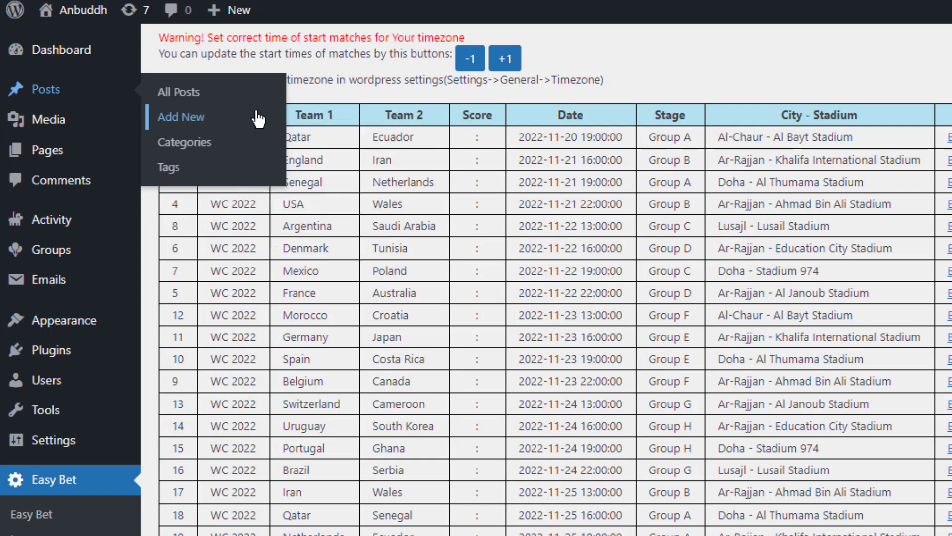
{"action": "right_click", "coordinate": [44, 514]}
{"action": "key", "text": "Escape"}
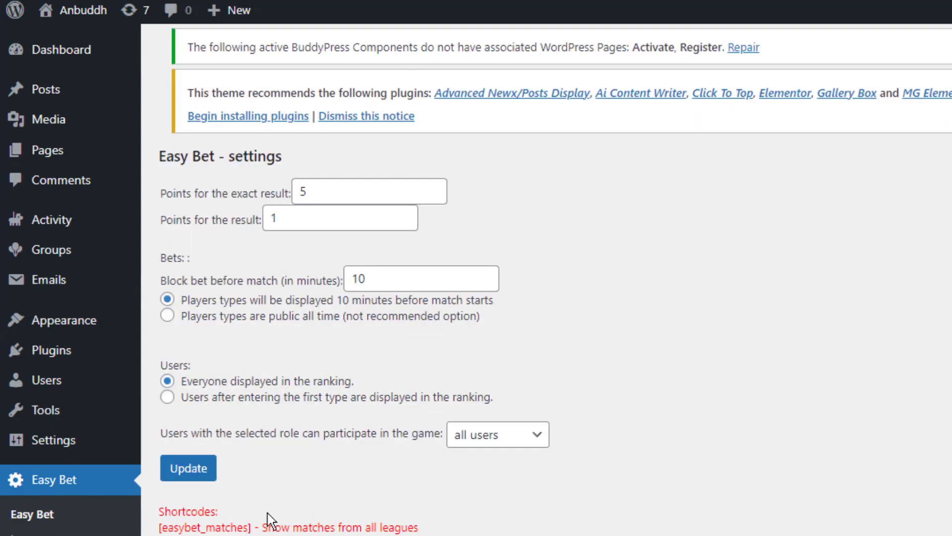
{"action": "scroll", "coordinate": [283, 477], "scroll_direction": "down", "scroll_amount": 2}
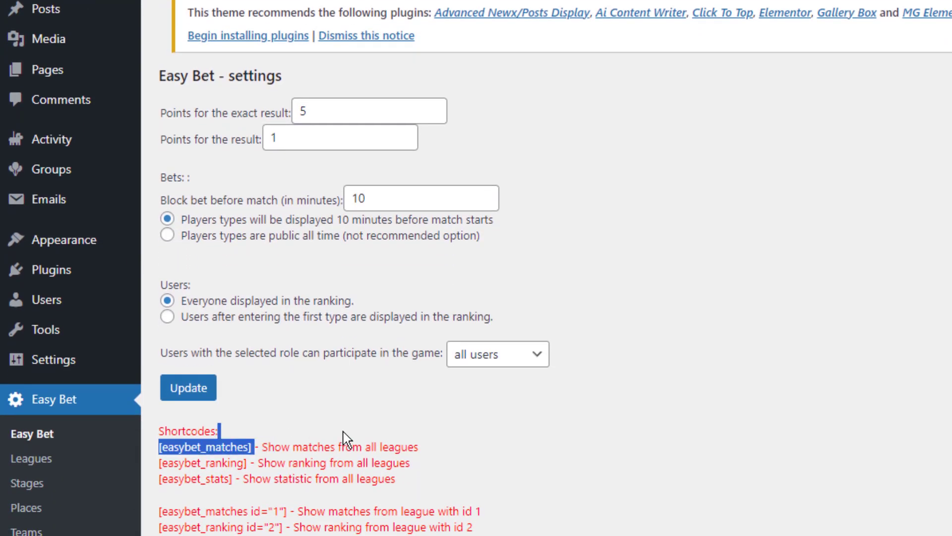
Step: Copy the [easybet_matches] shortcode from the settings page
{"action": "mouse_move", "coordinate": [254, 442]}
{"action": "left_mouse_down"}
{"action": "mouse_move", "coordinate": [425, 448]}
{"action": "mouse_move", "coordinate": [160, 449]}
{"action": "left_mouse_up"}
{"action": "left_click", "coordinate": [431, 450]}
{"action": "left_click", "coordinate": [231, 447]}
{"action": "right_click", "coordinate": [160, 448]}
{"action": "left_click", "coordinate": [179, 456]}
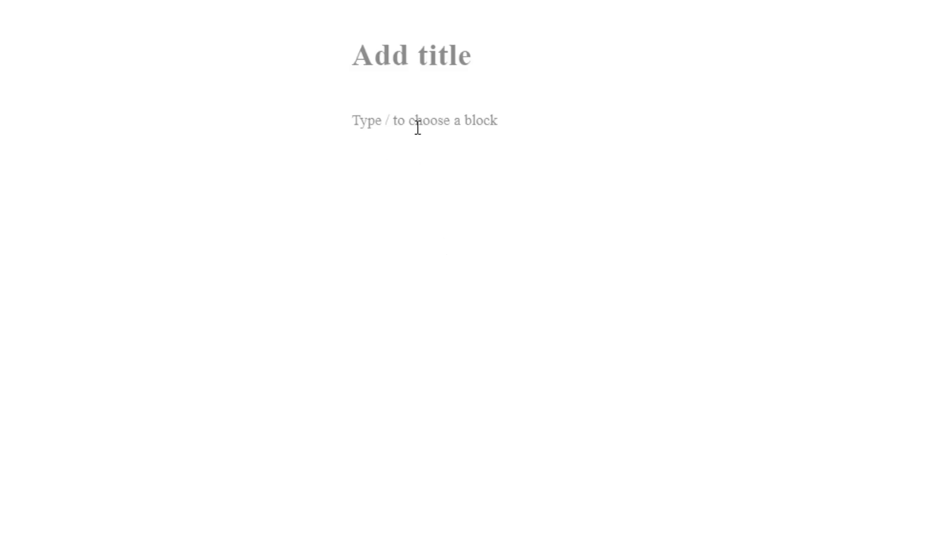
Step: Paste the [easybet_matches] shortcode into the new untitled post and publish it
{"action": "right_click", "coordinate": [415, 119]}
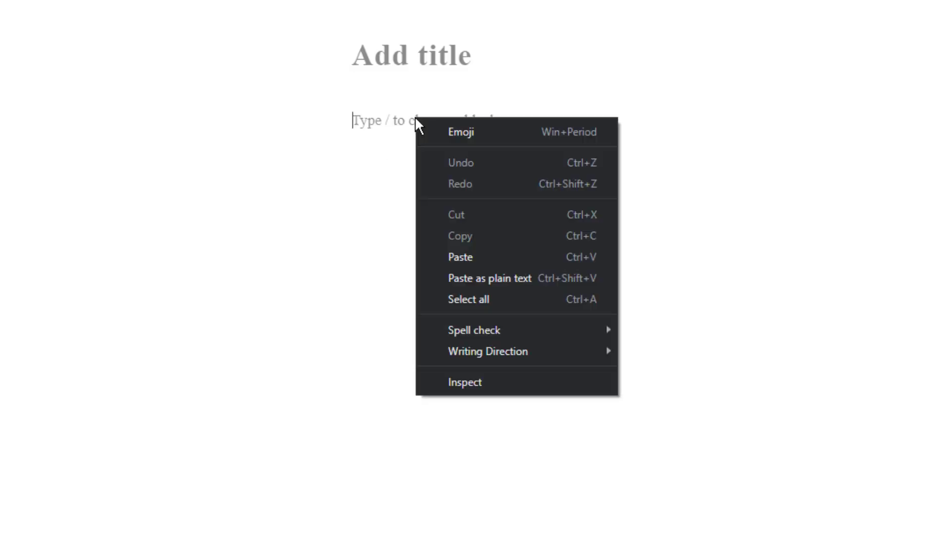
{"action": "left_click", "coordinate": [449, 256]}
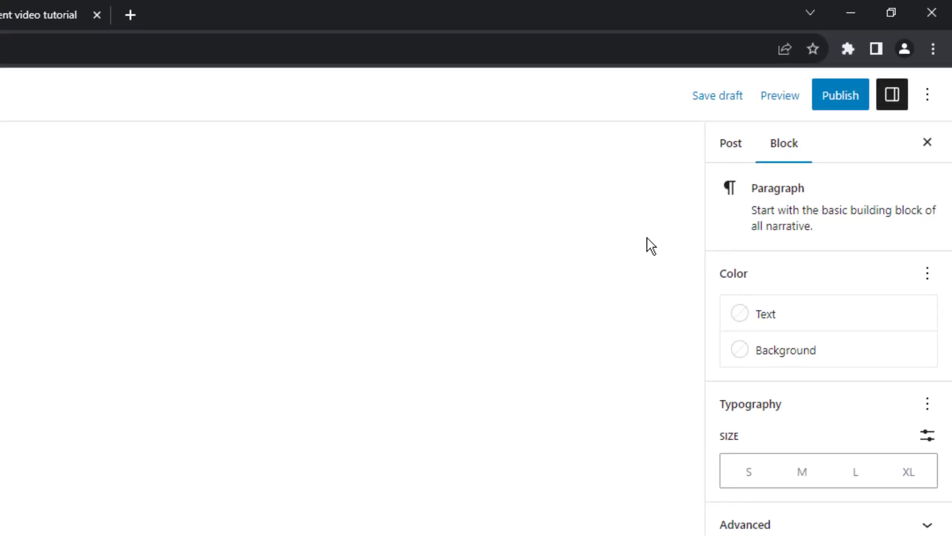
{"action": "left_click", "coordinate": [820, 101]}
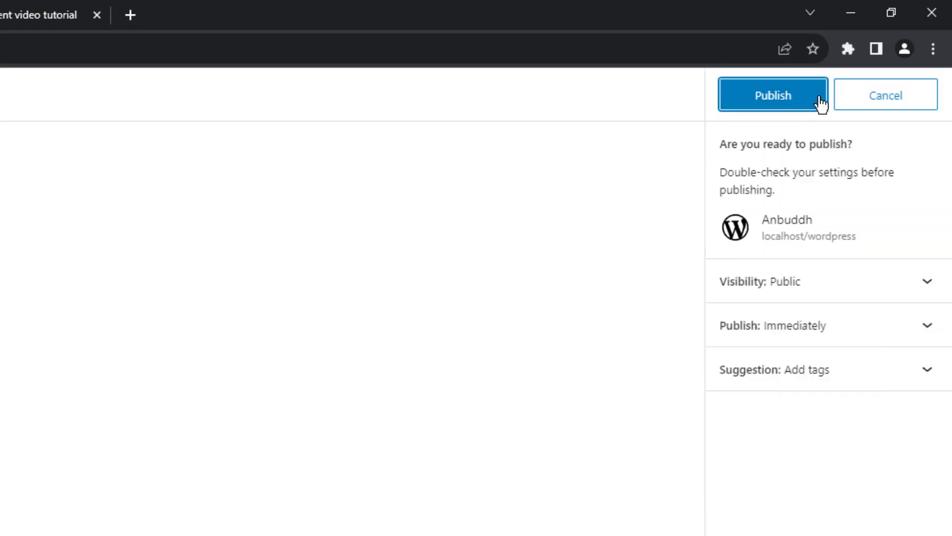
{"action": "left_click", "coordinate": [774, 104]}
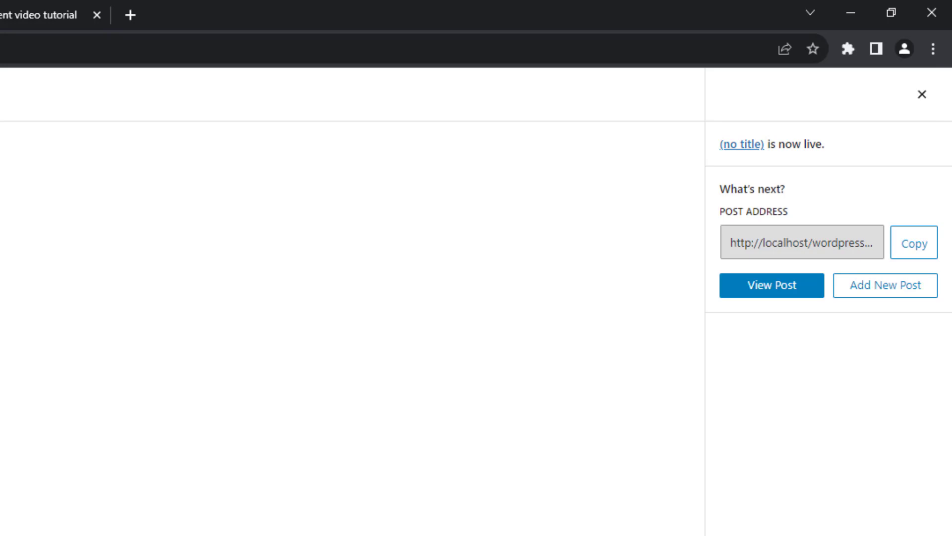
Step: View the published post and expand the Qatar–Ecuador match's bet card
{"action": "left_click", "coordinate": [771, 285]}
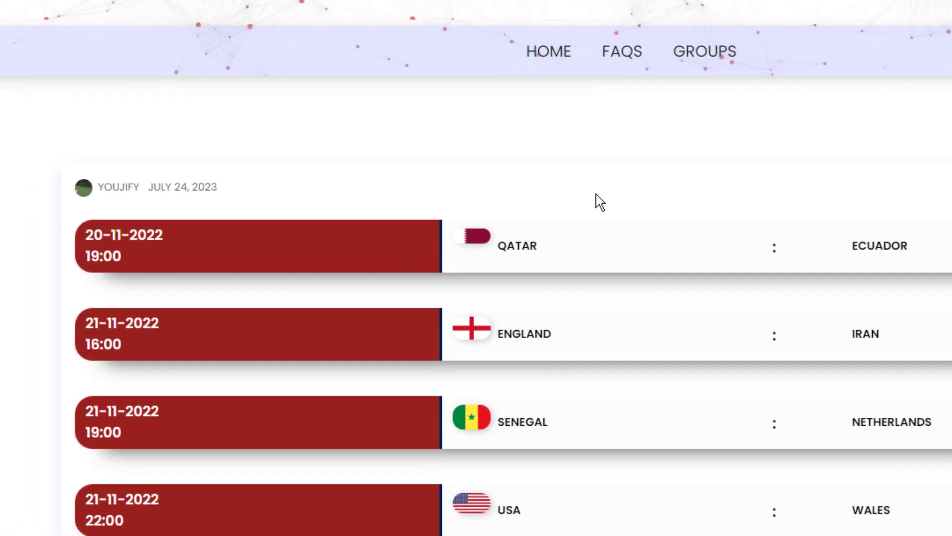
{"action": "scroll", "coordinate": [599, 202], "scroll_direction": "down", "scroll_amount": 2}
{"action": "scroll", "coordinate": [598, 201], "scroll_direction": "down", "scroll_amount": 2}
{"action": "scroll", "coordinate": [599, 201], "scroll_direction": "down", "scroll_amount": 8}
{"action": "scroll", "coordinate": [599, 201], "scroll_direction": "down", "scroll_amount": 6}
{"action": "scroll", "coordinate": [599, 200], "scroll_direction": "down", "scroll_amount": 7}
{"action": "scroll", "coordinate": [599, 201], "scroll_direction": "down", "scroll_amount": 12}
{"action": "scroll", "coordinate": [599, 201], "scroll_direction": "down", "scroll_amount": 12}
{"action": "scroll", "coordinate": [598, 201], "scroll_direction": "down", "scroll_amount": 5}
{"action": "scroll", "coordinate": [599, 201], "scroll_direction": "up", "scroll_amount": 15}
{"action": "scroll", "coordinate": [599, 201], "scroll_direction": "up", "scroll_amount": 12}
{"action": "scroll", "coordinate": [599, 201], "scroll_direction": "up", "scroll_amount": 6}
{"action": "scroll", "coordinate": [601, 214], "scroll_direction": "up", "scroll_amount": 4}
{"action": "scroll", "coordinate": [601, 214], "scroll_direction": "up", "scroll_amount": 6}
{"action": "scroll", "coordinate": [601, 214], "scroll_direction": "up", "scroll_amount": 5}
{"action": "scroll", "coordinate": [601, 215], "scroll_direction": "up", "scroll_amount": 4}
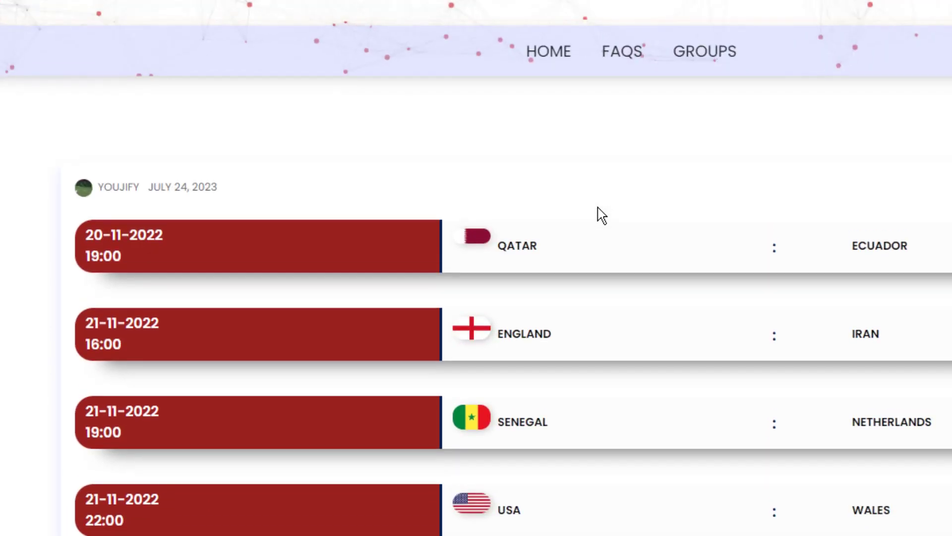
{"action": "left_click", "coordinate": [817, 245]}
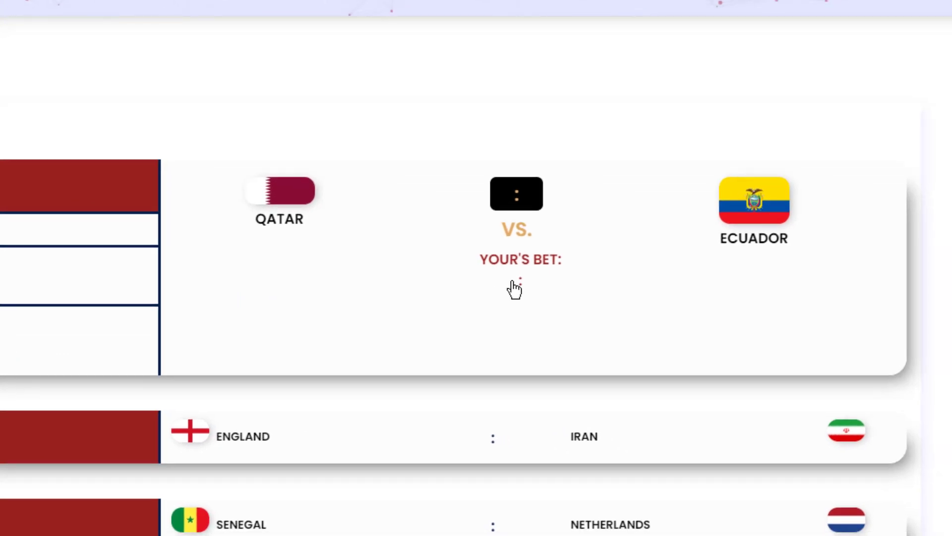
{"action": "left_click", "coordinate": [500, 299]}
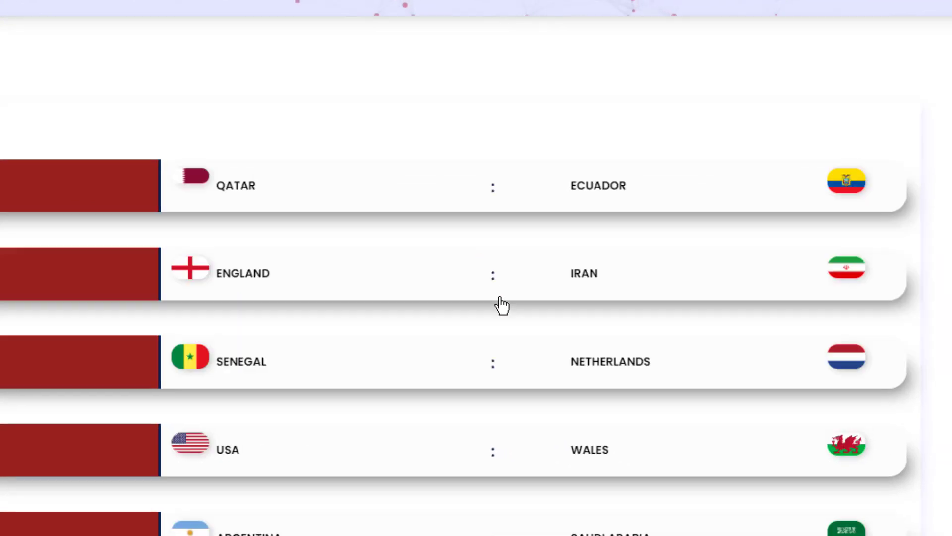
{"action": "left_click", "coordinate": [475, 196]}
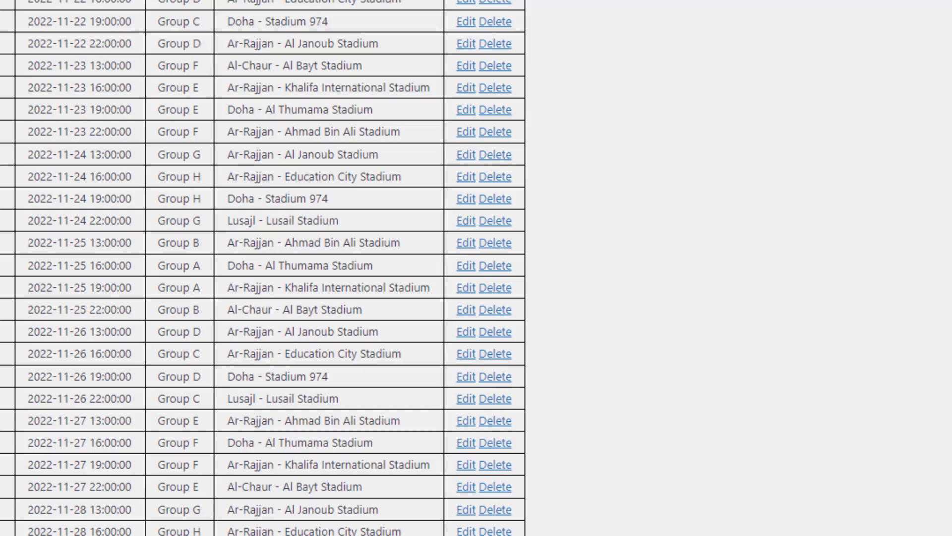
{"action": "scroll", "coordinate": [298, 268], "scroll_direction": "up", "scroll_amount": 4}
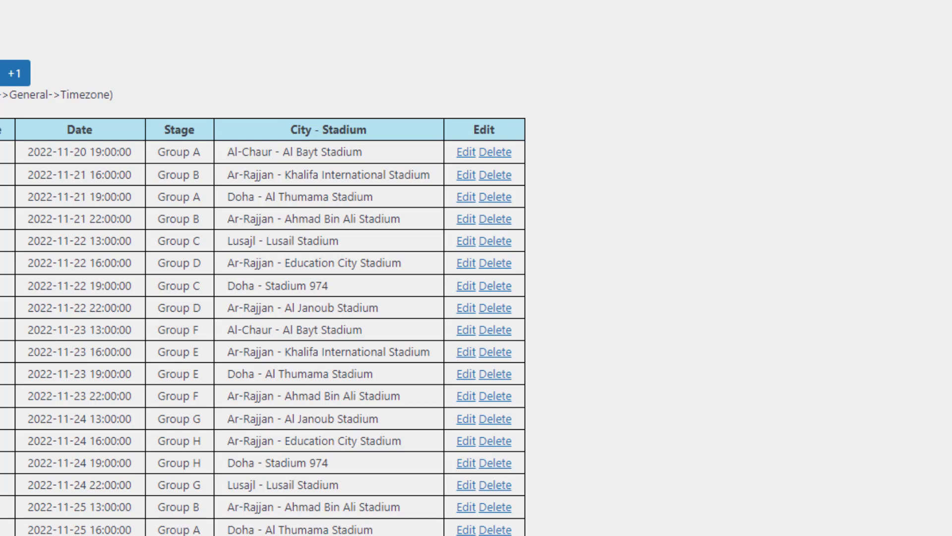
Step: Load the Qatar–Ecuador match into the edit form, keeping its league as WC 2022
{"action": "left_click_drag", "start_coordinate": [84, 152], "coordinate": [179, 152]}
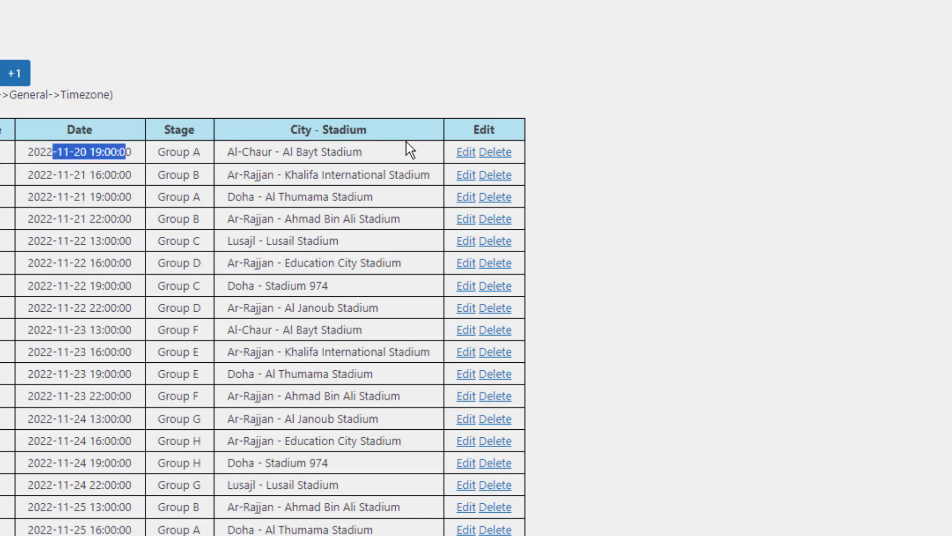
{"action": "left_click", "coordinate": [466, 153]}
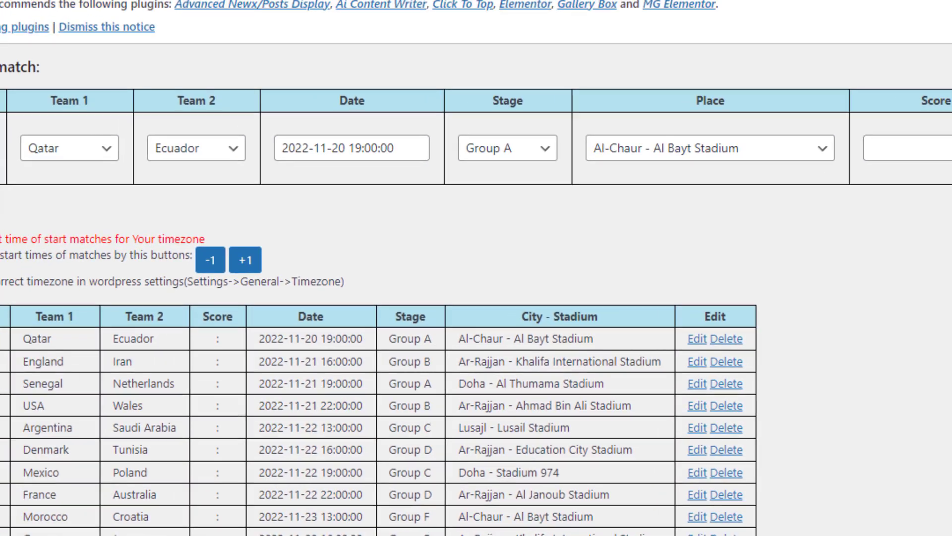
{"action": "left_click", "coordinate": [69, 182]}
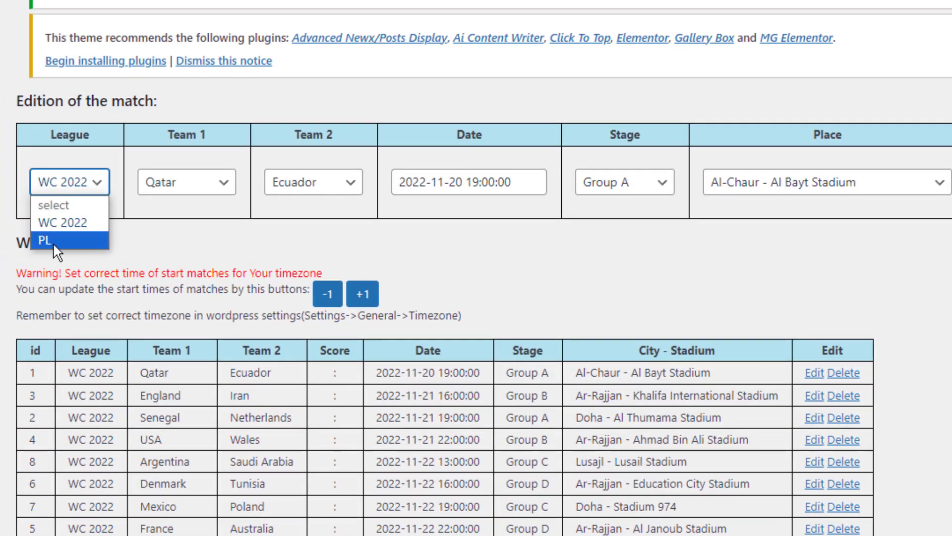
{"action": "left_click", "coordinate": [166, 240]}
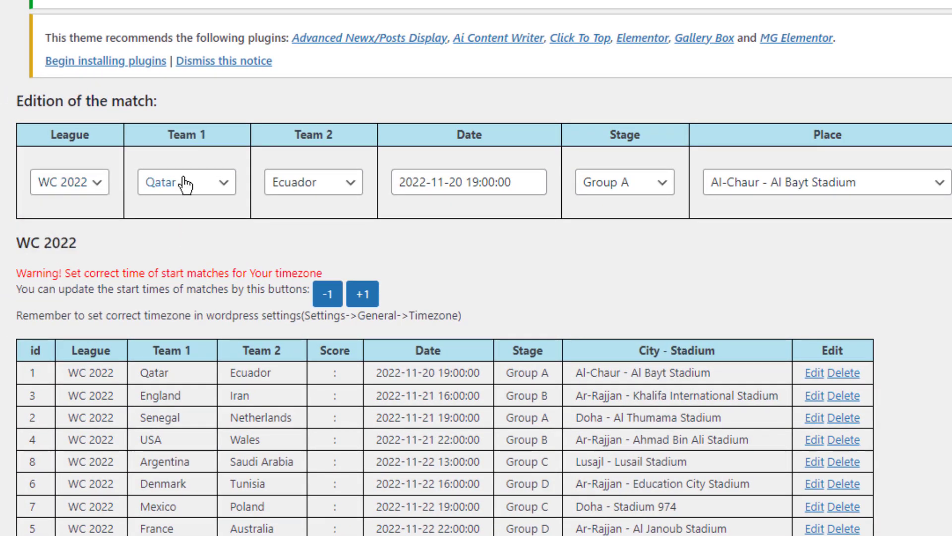
Step: Change the match date's year to 2023, save it, and confirm the 2023-11-20 date
{"action": "left_click", "coordinate": [426, 183]}
{"action": "key", "text": "BackSpace"}
{"action": "type", "text": "3"}
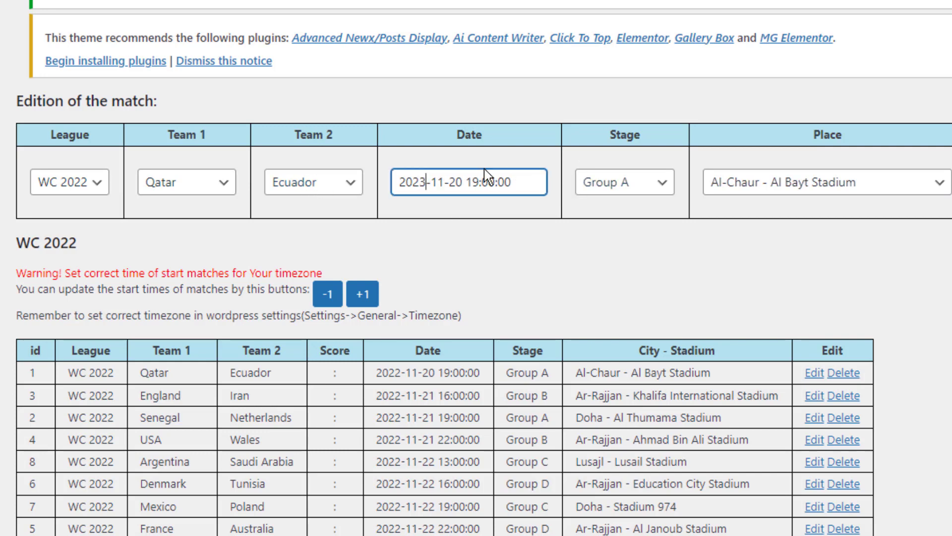
{"action": "double_click", "coordinate": [437, 182]}
{"action": "key", "text": "Return"}
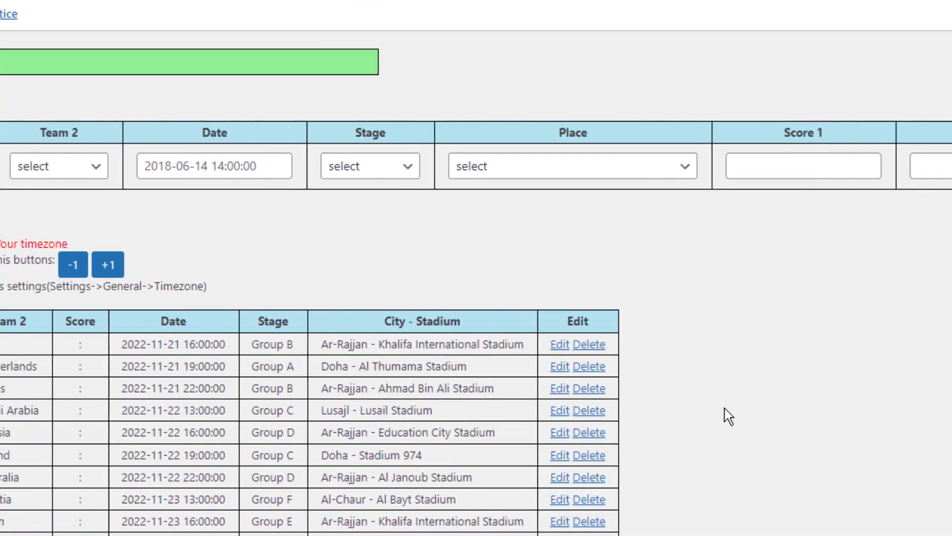
{"action": "scroll", "coordinate": [731, 414], "scroll_direction": "down", "scroll_amount": 1}
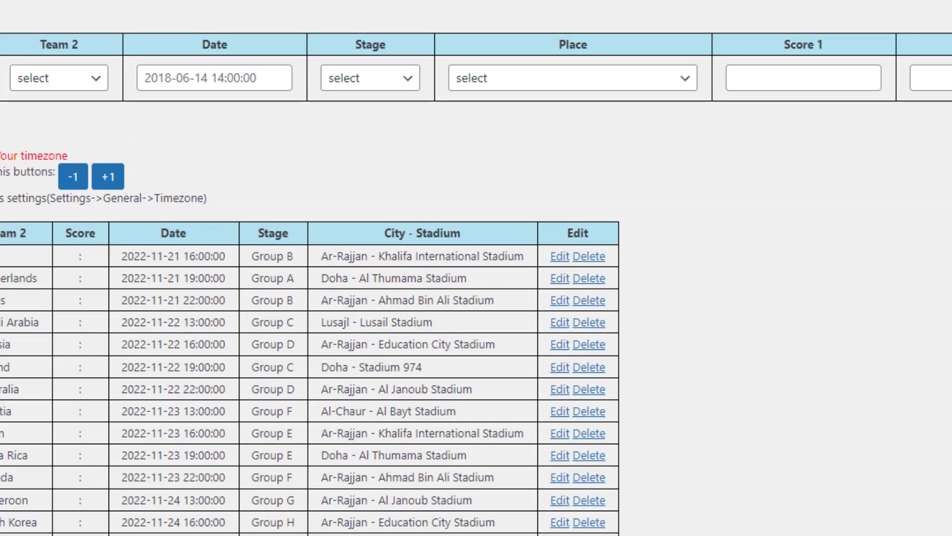
{"action": "left_click_drag", "start_coordinate": [82, 256], "coordinate": [223, 477]}
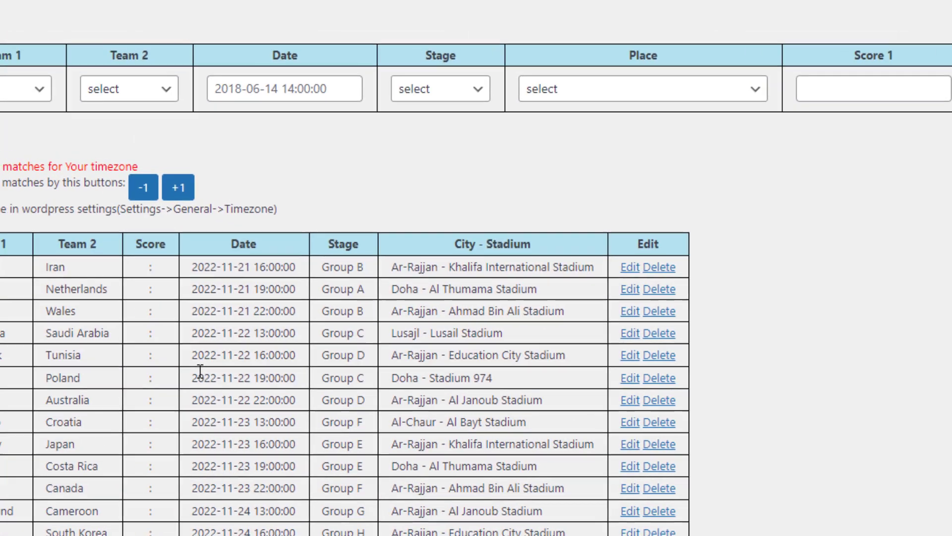
{"action": "left_click_drag", "start_coordinate": [384, 368], "coordinate": [490, 416]}
{"action": "scroll", "coordinate": [490, 416], "scroll_direction": "down", "scroll_amount": 6}
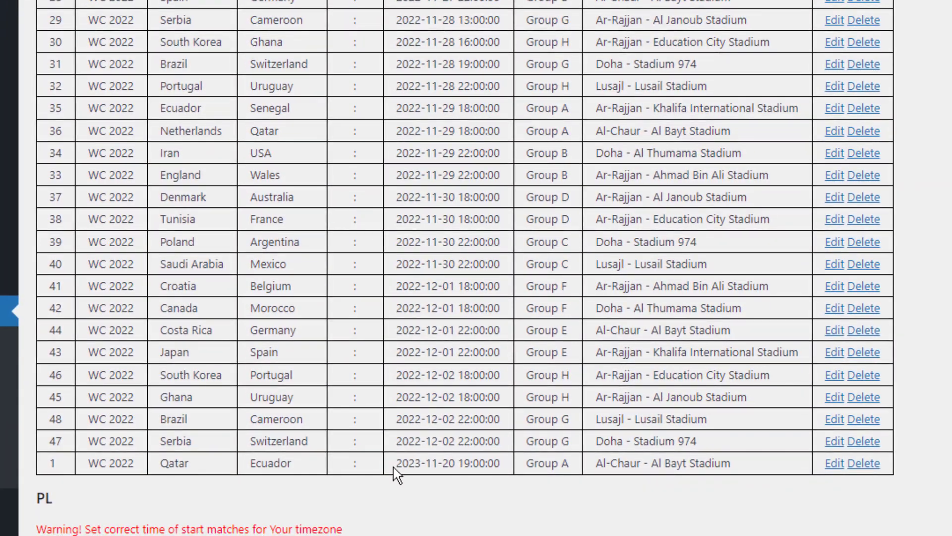
{"action": "mouse_move", "coordinate": [395, 464]}
{"action": "left_mouse_down"}
{"action": "mouse_move", "coordinate": [455, 456]}
{"action": "mouse_move", "coordinate": [351, 330]}
{"action": "left_mouse_up"}
Step: Enter a 2 : 3 score for Qatar versus Ecuador and submit the bet
{"action": "left_click", "coordinate": [441, 485]}
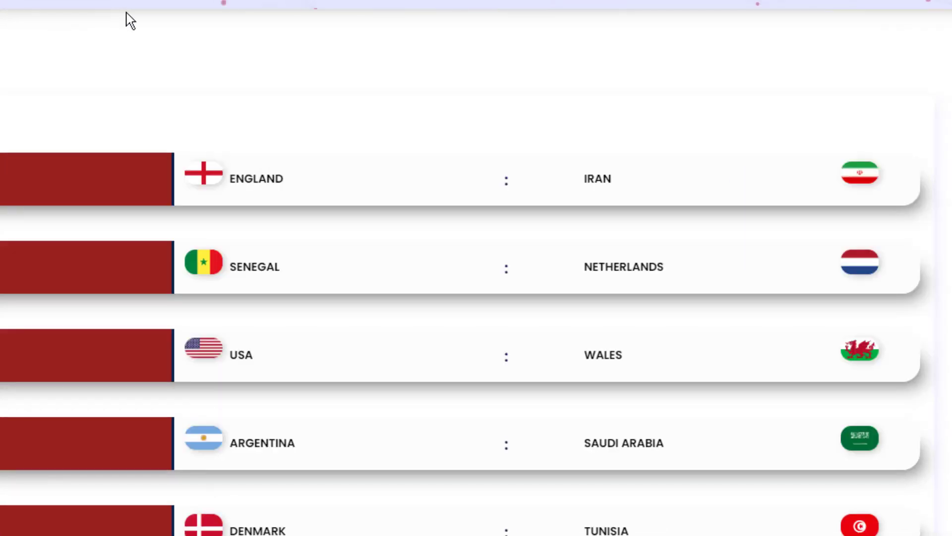
{"action": "scroll", "coordinate": [521, 119], "scroll_direction": "down", "scroll_amount": 2}
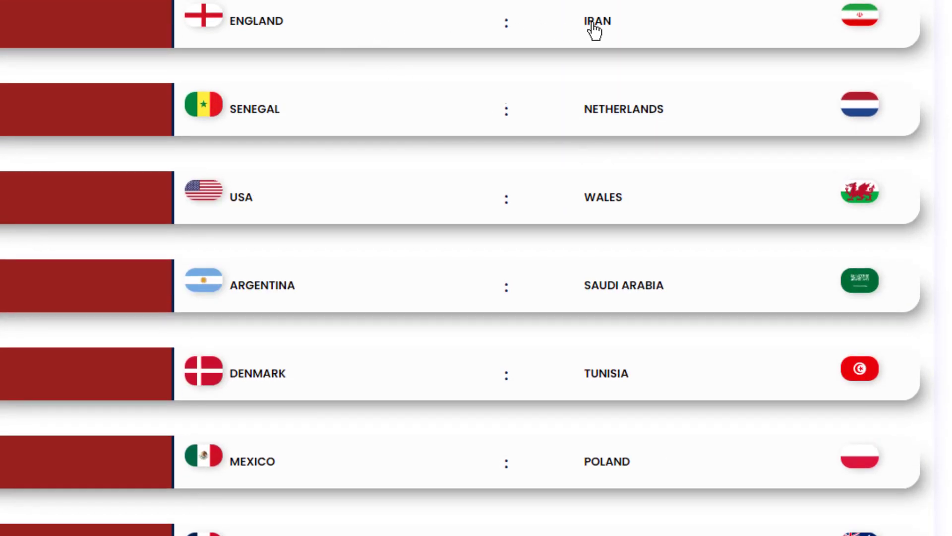
{"action": "scroll", "coordinate": [476, 268], "scroll_direction": "down", "scroll_amount": 3}
{"action": "scroll", "coordinate": [477, 267], "scroll_direction": "down", "scroll_amount": 10}
{"action": "scroll", "coordinate": [477, 268], "scroll_direction": "down", "scroll_amount": 10}
{"action": "scroll", "coordinate": [476, 268], "scroll_direction": "down", "scroll_amount": 5}
{"action": "scroll", "coordinate": [476, 268], "scroll_direction": "down", "scroll_amount": 4}
{"action": "scroll", "coordinate": [476, 268], "scroll_direction": "down", "scroll_amount": 2}
{"action": "scroll", "coordinate": [476, 268], "scroll_direction": "down", "scroll_amount": 1}
{"action": "scroll", "coordinate": [476, 268], "scroll_direction": "down", "scroll_amount": 1}
{"action": "scroll", "coordinate": [819, 413], "scroll_direction": "down", "scroll_amount": 1}
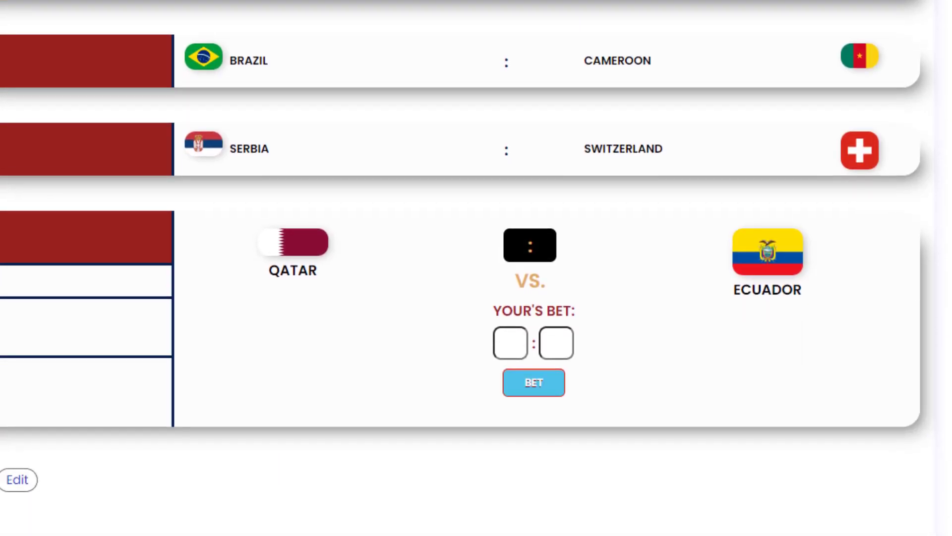
{"action": "left_click", "coordinate": [523, 341]}
{"action": "type", "text": "2"}
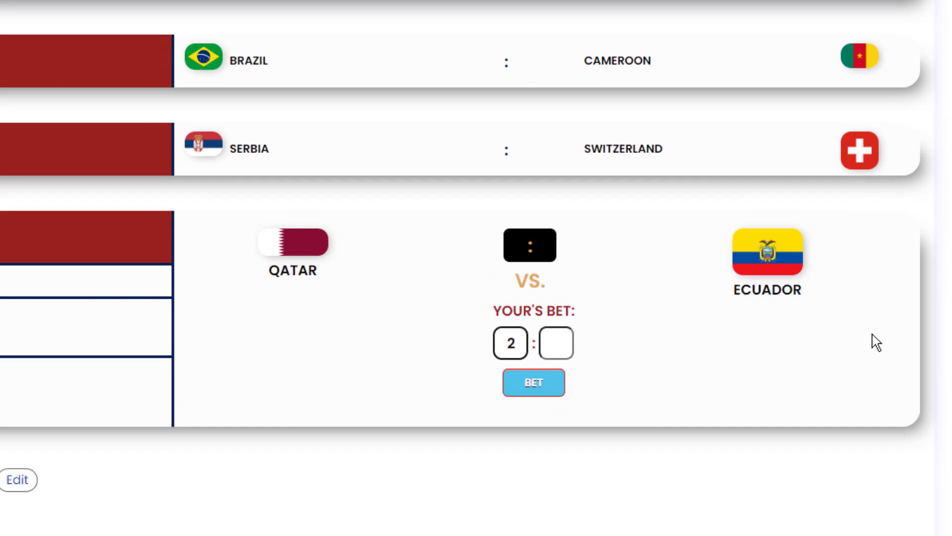
{"action": "left_click", "coordinate": [568, 344]}
{"action": "type", "text": "3"}
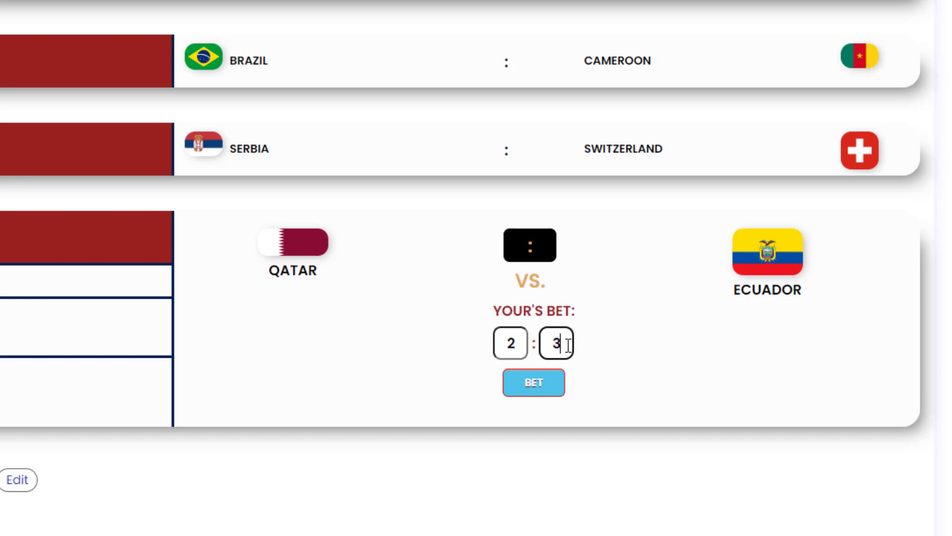
{"action": "left_click", "coordinate": [559, 390]}
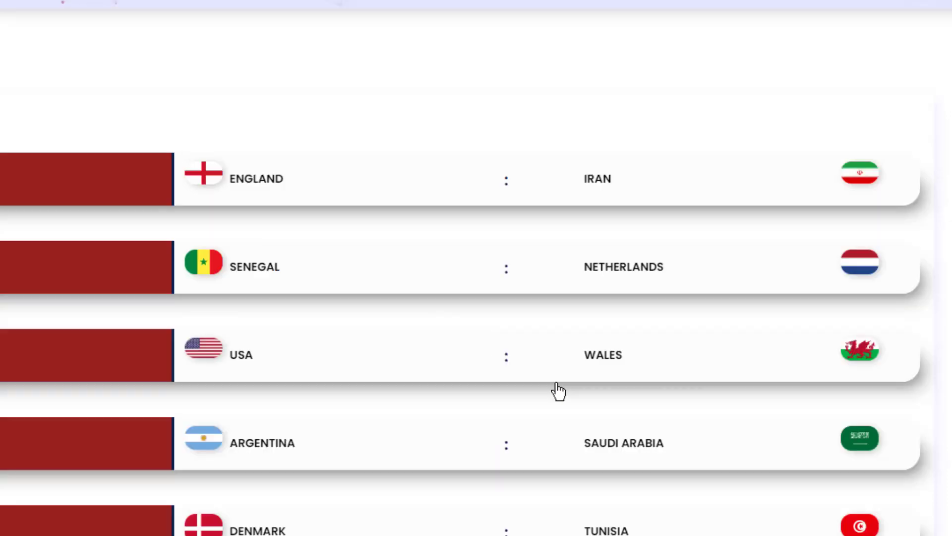
{"action": "scroll", "coordinate": [559, 390], "scroll_direction": "down", "scroll_amount": 10}
{"action": "scroll", "coordinate": [559, 391], "scroll_direction": "down", "scroll_amount": 10}
{"action": "scroll", "coordinate": [559, 390], "scroll_direction": "down", "scroll_amount": 10}
{"action": "scroll", "coordinate": [558, 390], "scroll_direction": "down", "scroll_amount": 3}
{"action": "scroll", "coordinate": [559, 390], "scroll_direction": "down", "scroll_amount": 10}
{"action": "scroll", "coordinate": [558, 389], "scroll_direction": "down", "scroll_amount": 8}
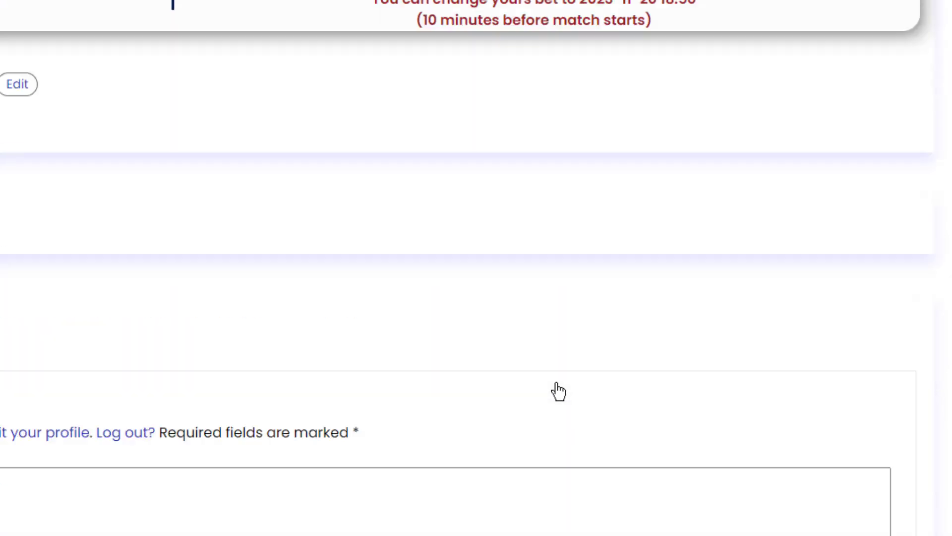
{"action": "scroll", "coordinate": [559, 388], "scroll_direction": "up", "scroll_amount": 5}
{"action": "scroll", "coordinate": [559, 390], "scroll_direction": "down", "scroll_amount": 1}
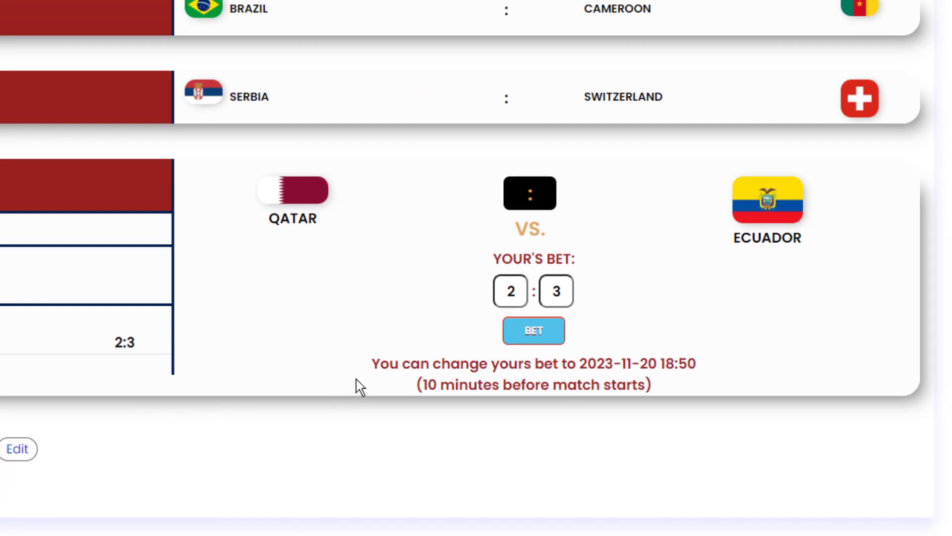
Step: Highlight the notice that bets can be changed until 10 minutes before kickoff
{"action": "left_click_drag", "start_coordinate": [370, 364], "coordinate": [605, 370]}
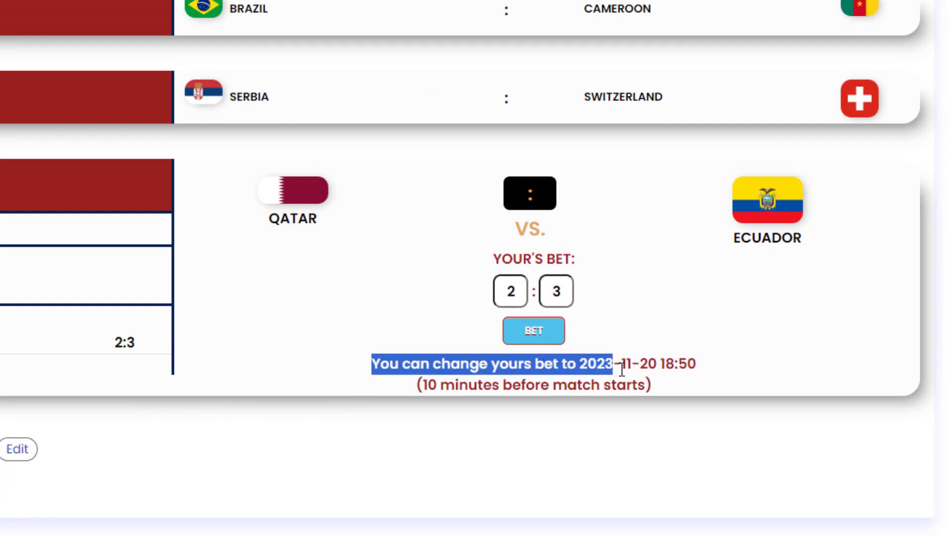
{"action": "left_click_drag", "start_coordinate": [623, 365], "coordinate": [697, 364]}
{"action": "left_click_drag", "start_coordinate": [468, 385], "coordinate": [634, 385]}
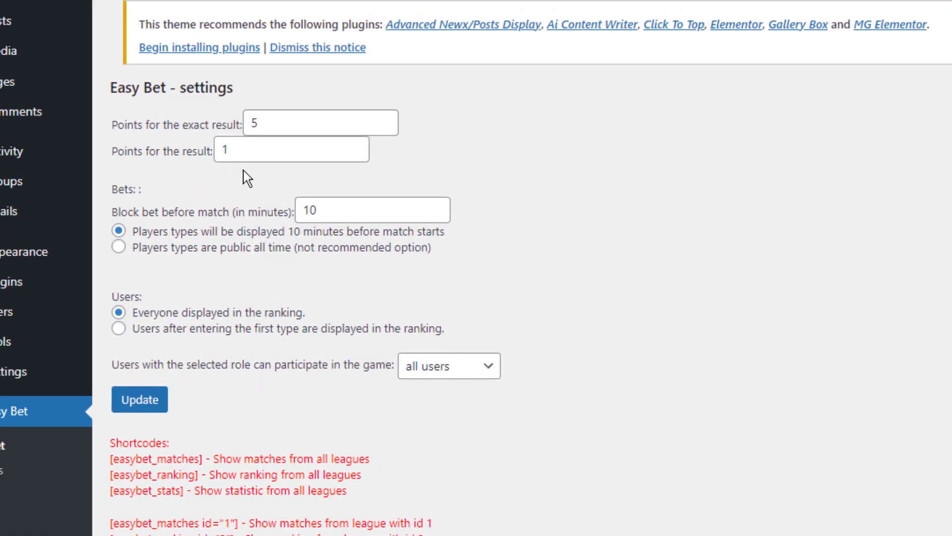
Step: Point out the 10-minute bet lock and highlight the [easybet_ranking] shortcode and its description
{"action": "left_click", "coordinate": [361, 216]}
{"action": "left_click", "coordinate": [900, 402]}
{"action": "left_click_drag", "start_coordinate": [111, 477], "coordinate": [201, 476]}
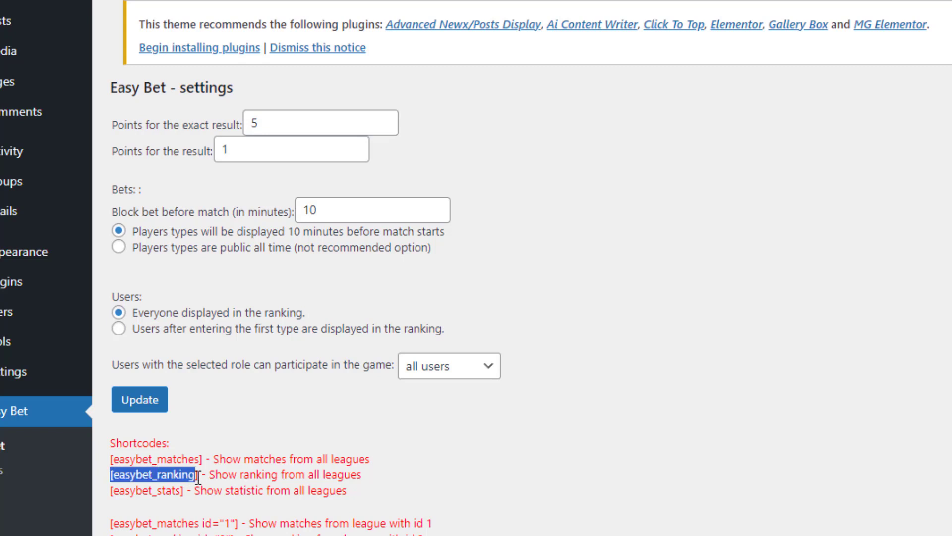
{"action": "left_click", "coordinate": [185, 523]}
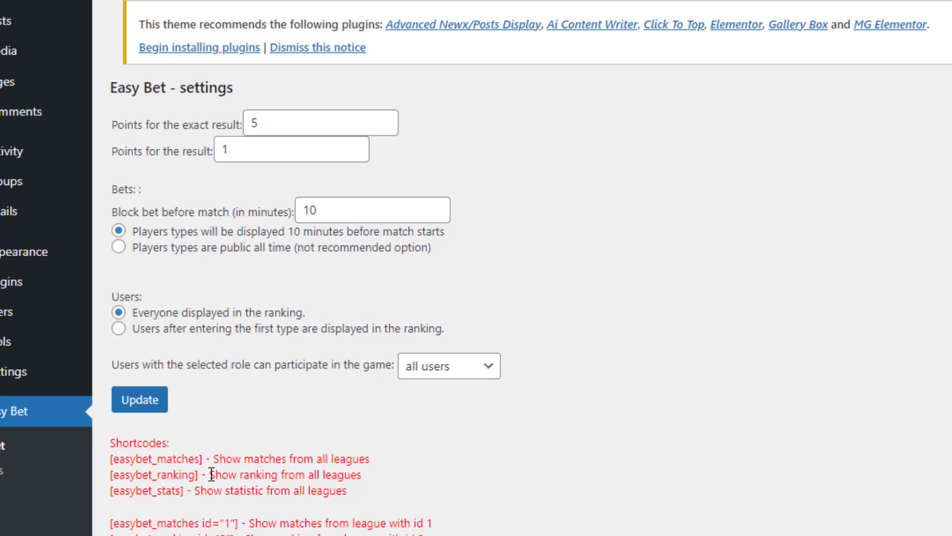
{"action": "left_click_drag", "start_coordinate": [206, 474], "coordinate": [410, 481]}
{"action": "left_click_drag", "start_coordinate": [200, 475], "coordinate": [110, 475]}
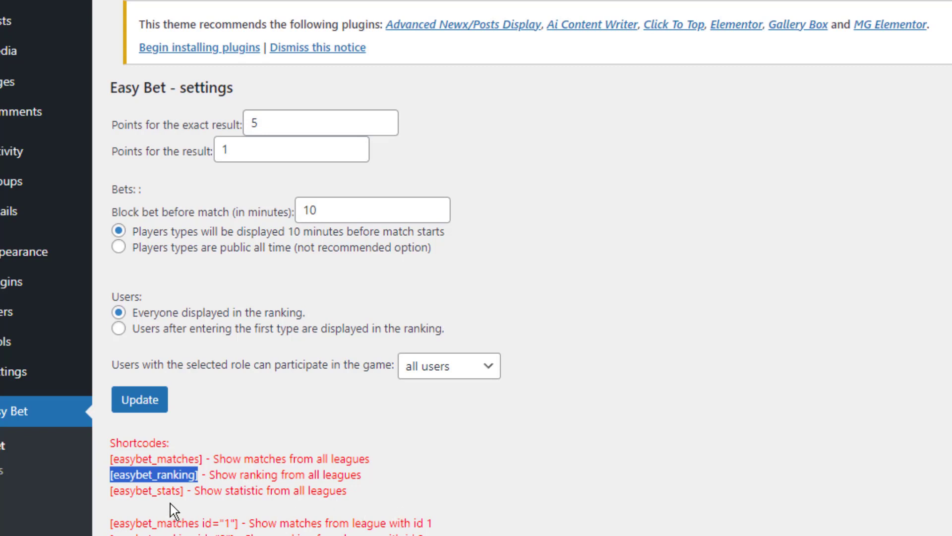
Step: Highlight the [easybet_stats] shortcode and the league-specific [easybet_matches id="1"] shortcode
{"action": "left_click", "coordinate": [185, 491]}
{"action": "left_click_drag", "start_coordinate": [177, 493], "coordinate": [111, 504]}
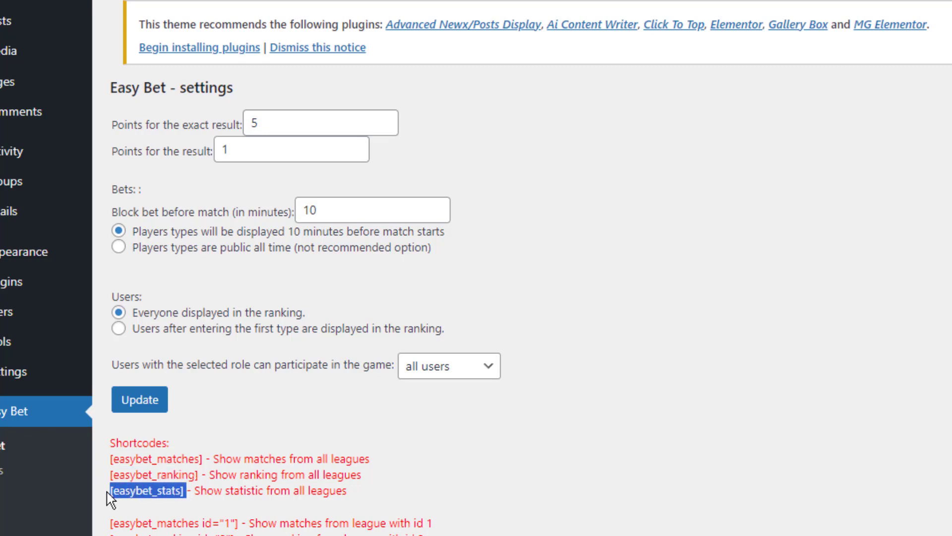
{"action": "left_click_drag", "start_coordinate": [280, 523], "coordinate": [432, 523]}
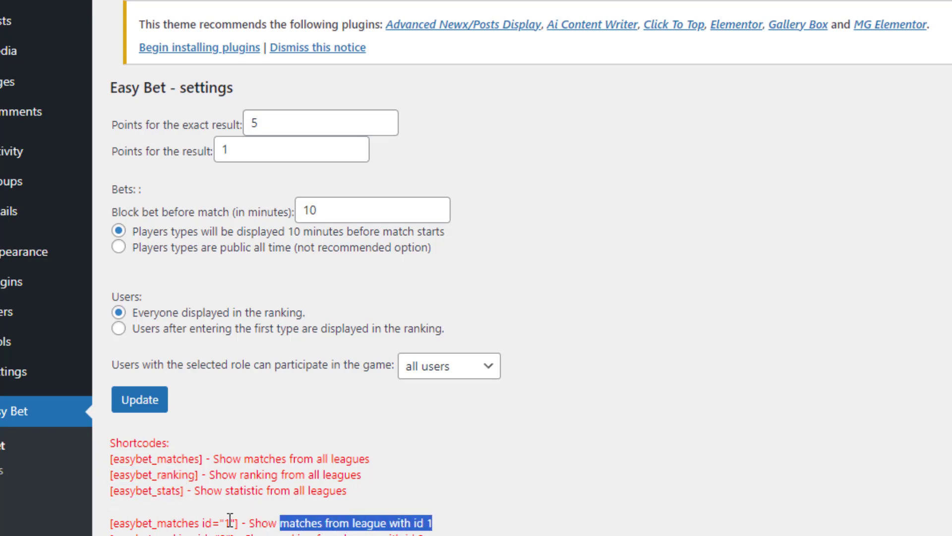
{"action": "left_click_drag", "start_coordinate": [238, 522], "coordinate": [112, 523]}
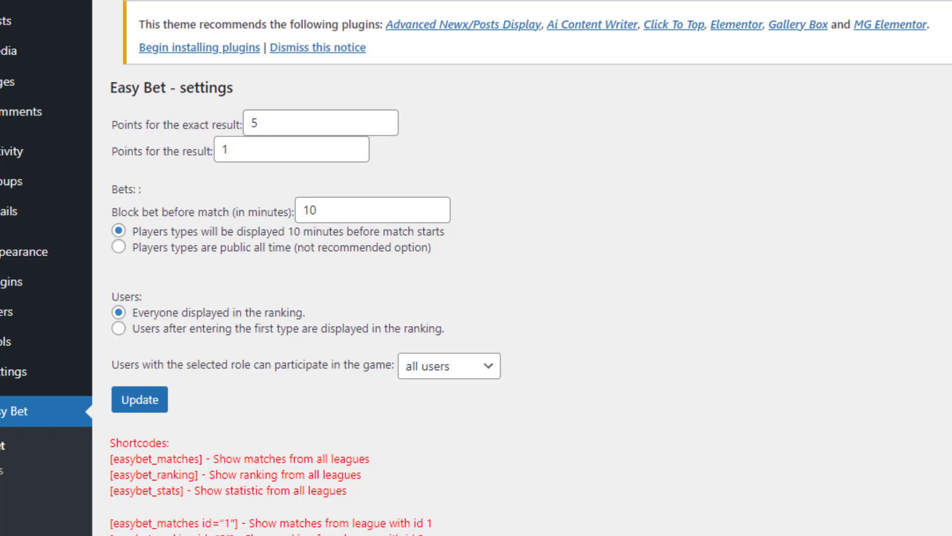